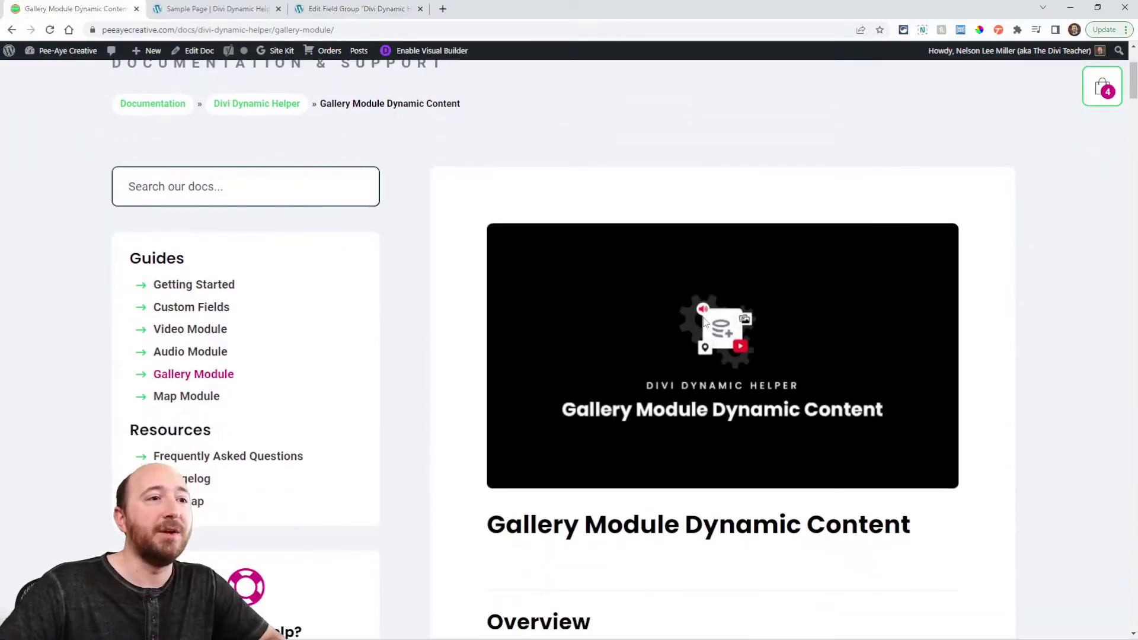
Scroll the Gallery Module guide to its Supported/Tested Custom Fields list.
{"action": "scroll", "coordinate": [682, 330], "scroll_direction": "down", "scroll_amount": 6}
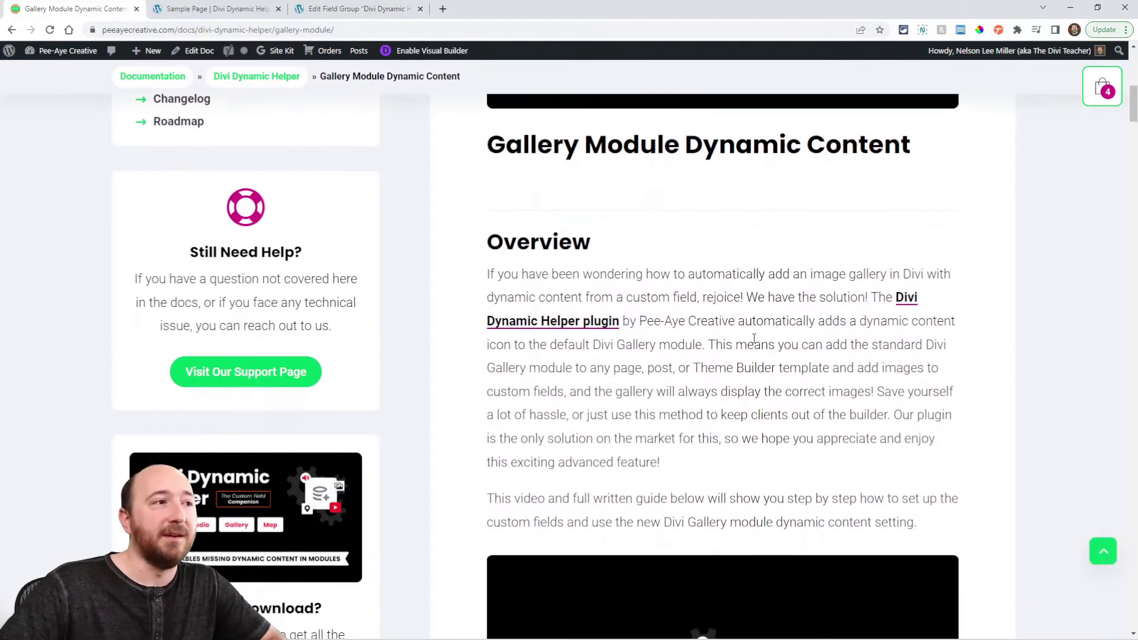
{"action": "scroll", "coordinate": [755, 343], "scroll_direction": "up", "scroll_amount": 2}
{"action": "scroll", "coordinate": [754, 342], "scroll_direction": "up", "scroll_amount": 4}
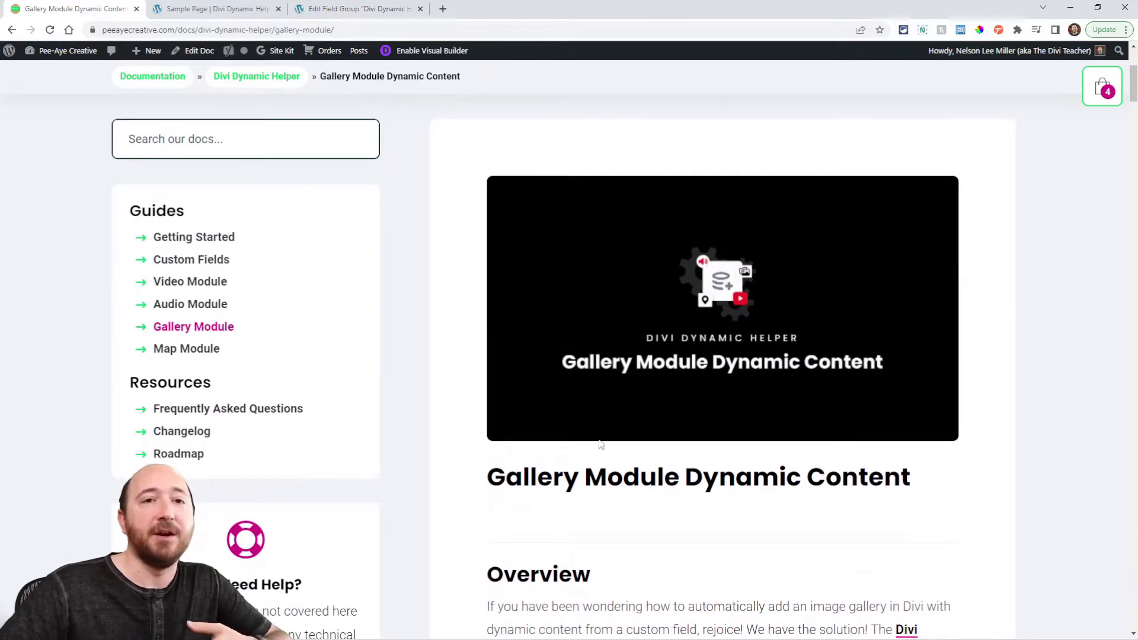
{"action": "scroll", "coordinate": [602, 444], "scroll_direction": "down", "scroll_amount": 4}
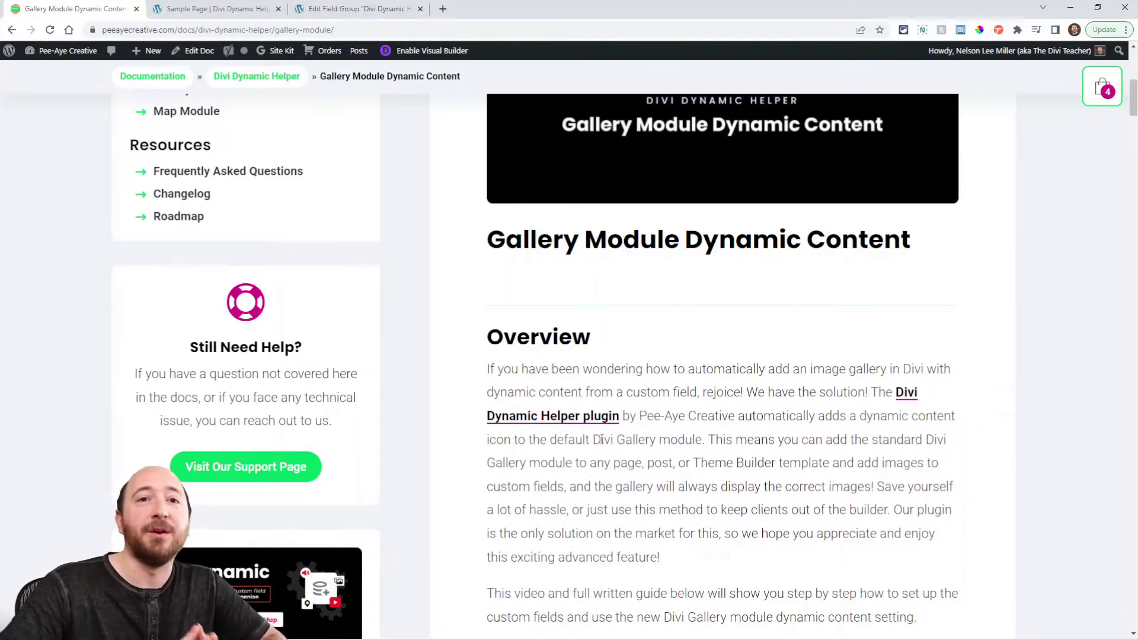
{"action": "scroll", "coordinate": [602, 441], "scroll_direction": "down", "scroll_amount": 4}
{"action": "scroll", "coordinate": [602, 468], "scroll_direction": "down", "scroll_amount": 3}
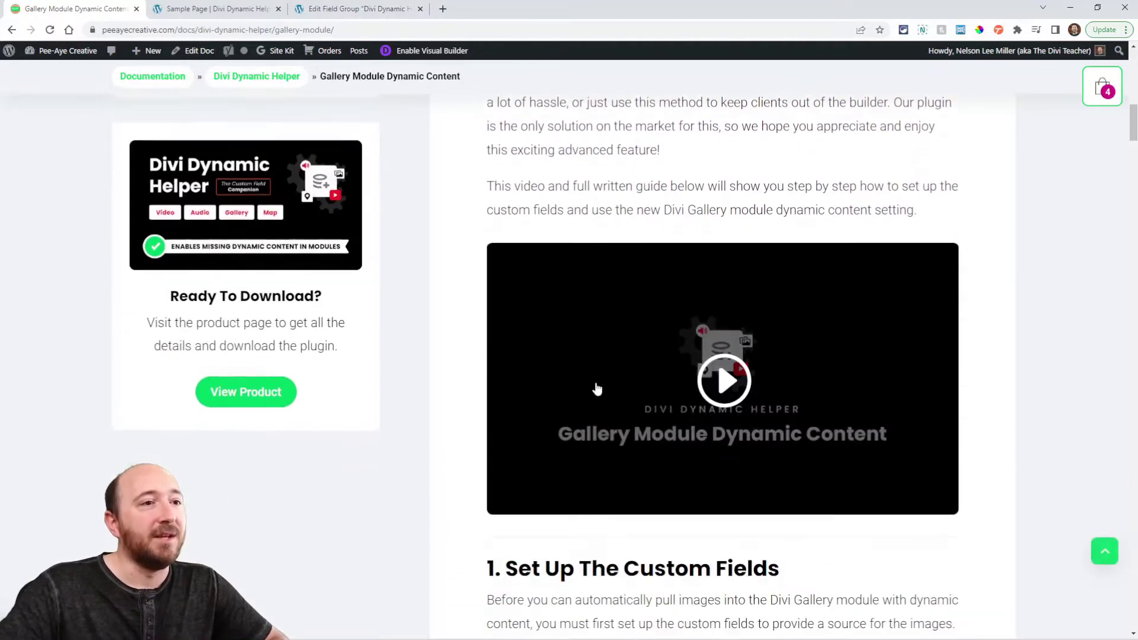
{"action": "scroll", "coordinate": [449, 391], "scroll_direction": "down", "scroll_amount": 4}
{"action": "scroll", "coordinate": [448, 391], "scroll_direction": "up", "scroll_amount": 1}
{"action": "scroll", "coordinate": [448, 392], "scroll_direction": "down", "scroll_amount": 3}
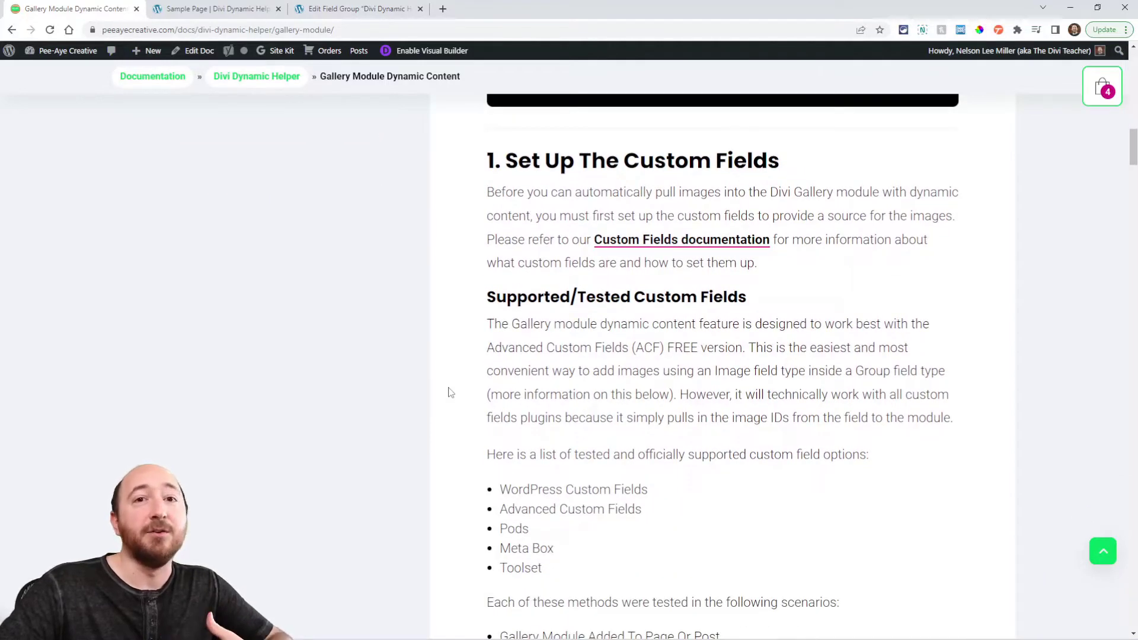
{"action": "scroll", "coordinate": [449, 392], "scroll_direction": "down", "scroll_amount": 1}
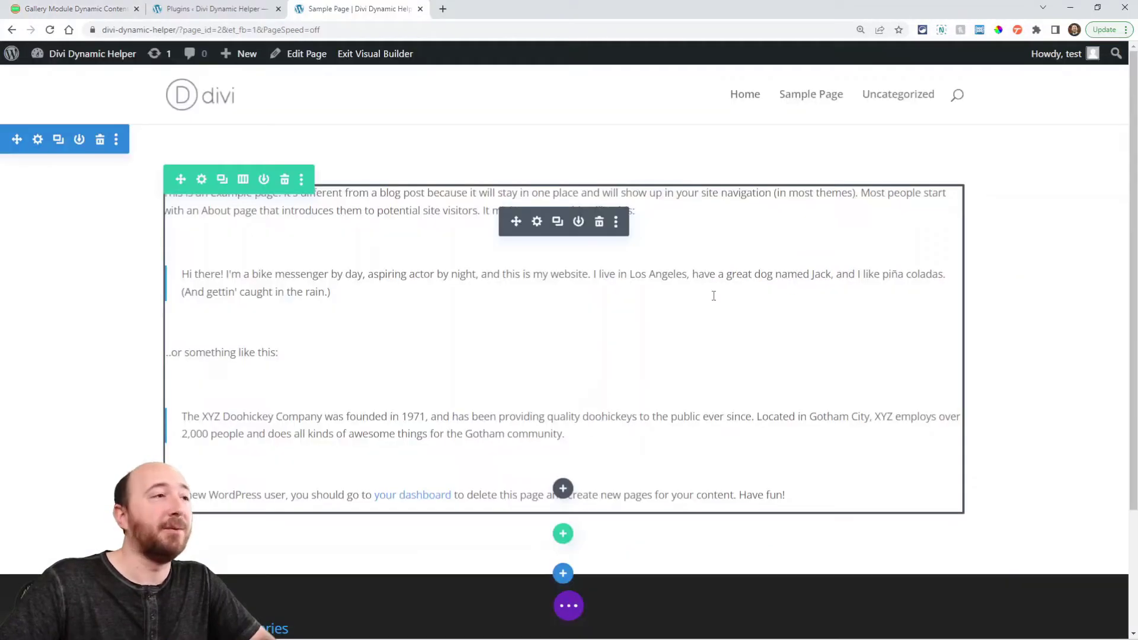
Insert a Gallery module found by searching 'gall', and confirm the Media Library has no images.
{"action": "left_click", "coordinate": [562, 490]}
{"action": "type", "text": "gall"}
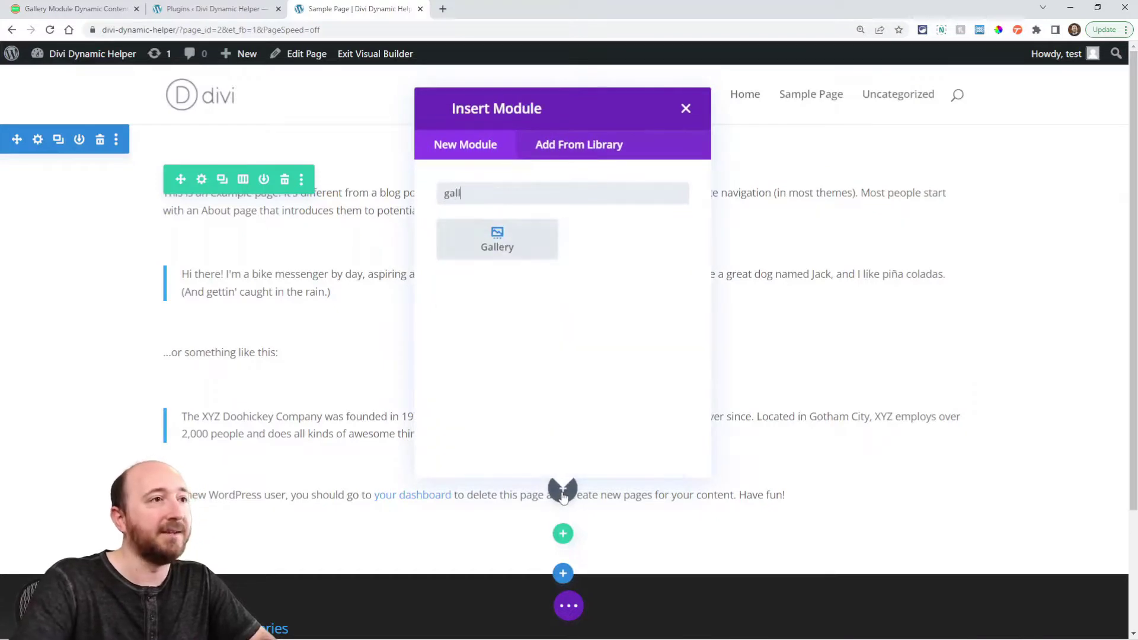
{"action": "left_click", "coordinate": [505, 239]}
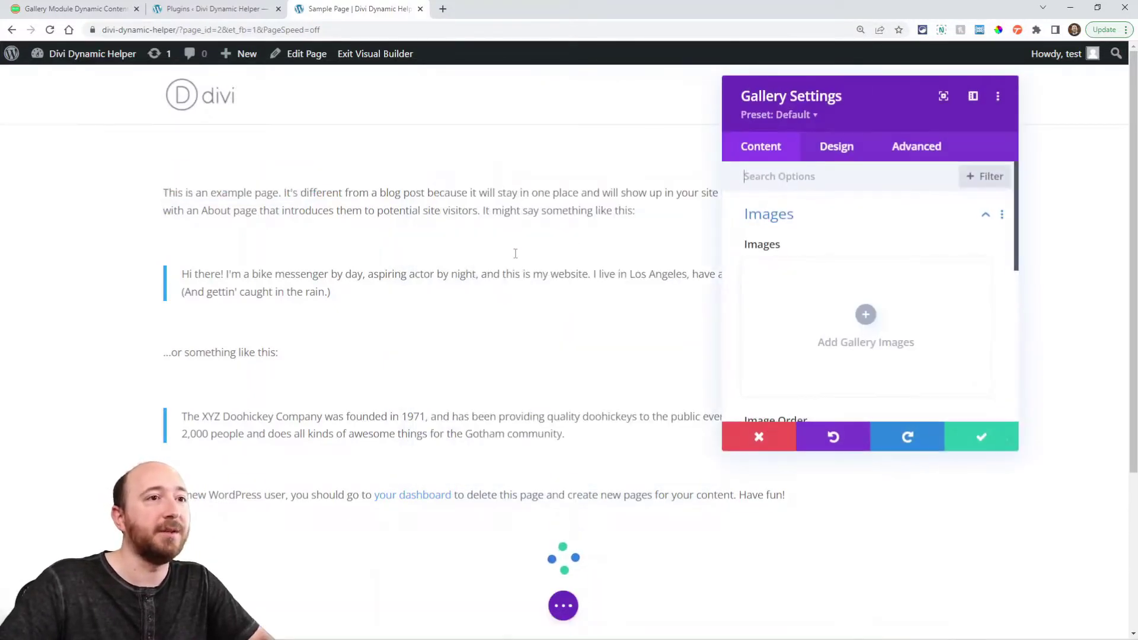
{"action": "left_click", "coordinate": [867, 316]}
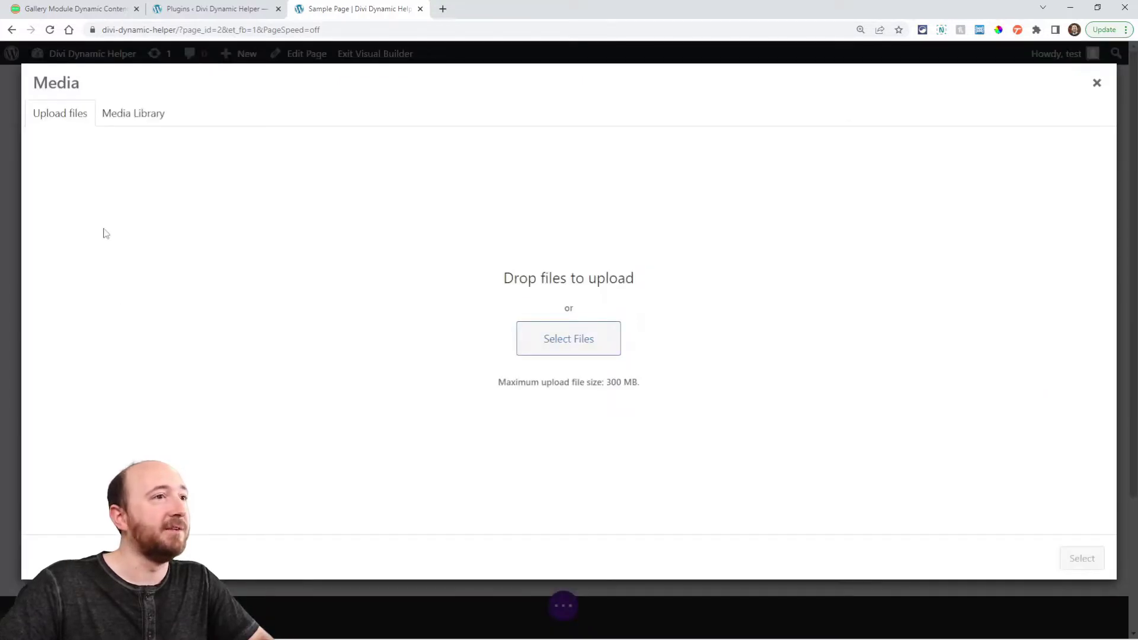
{"action": "left_click", "coordinate": [132, 115]}
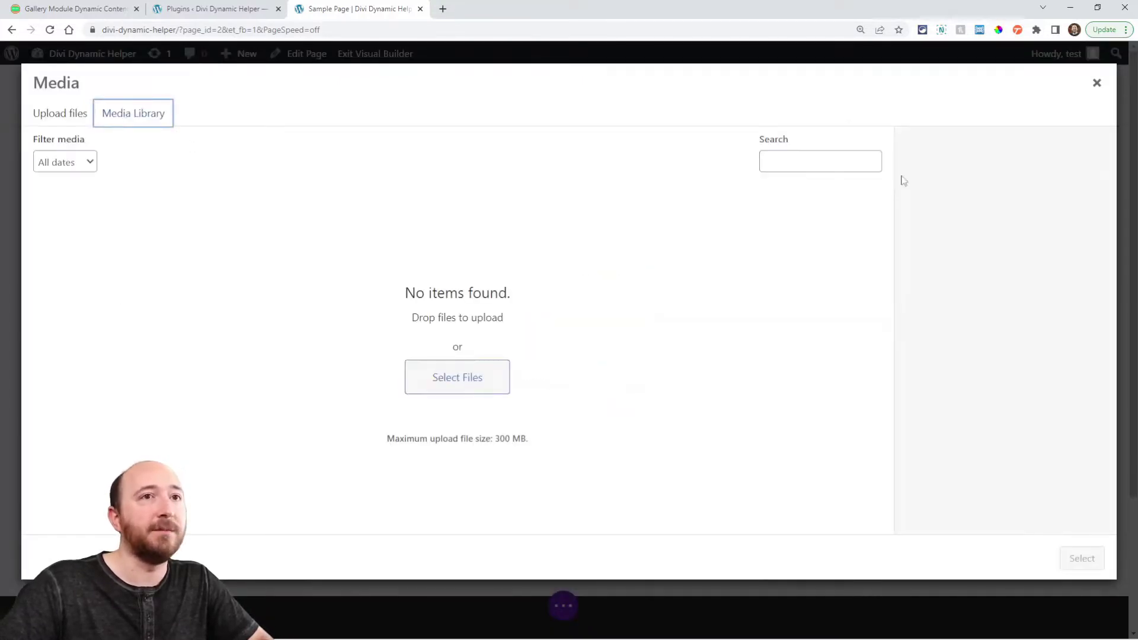
{"action": "left_click", "coordinate": [1097, 83]}
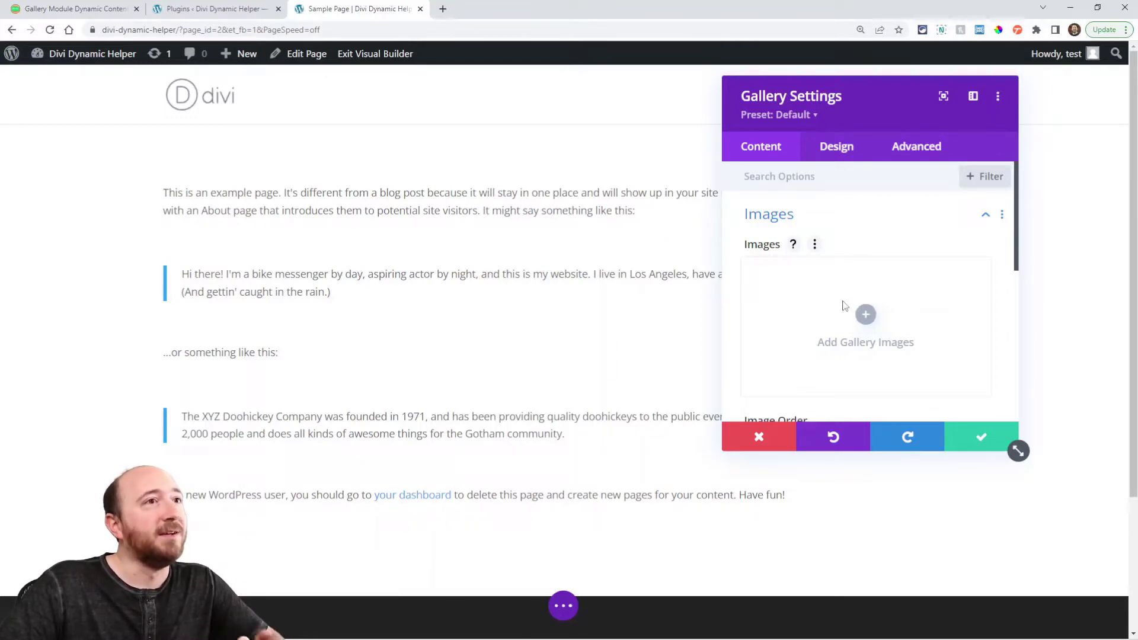
Activate the Divi Dynamic Helper plugin and go to Media > Add New for uploading images.
{"action": "left_click", "coordinate": [208, 10]}
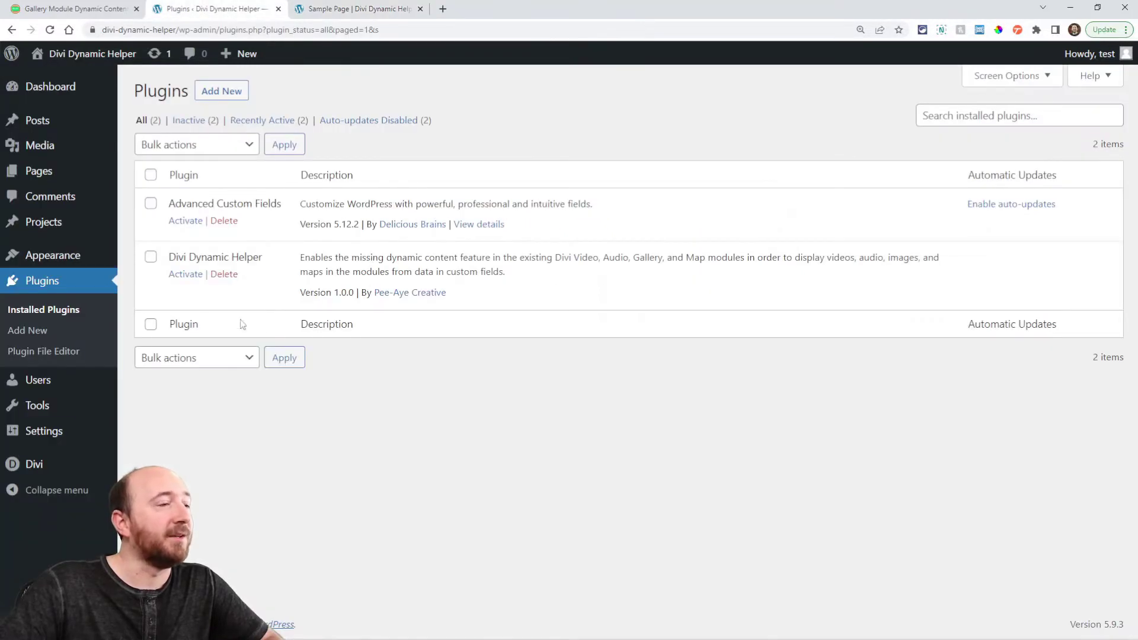
{"action": "left_click", "coordinate": [181, 276]}
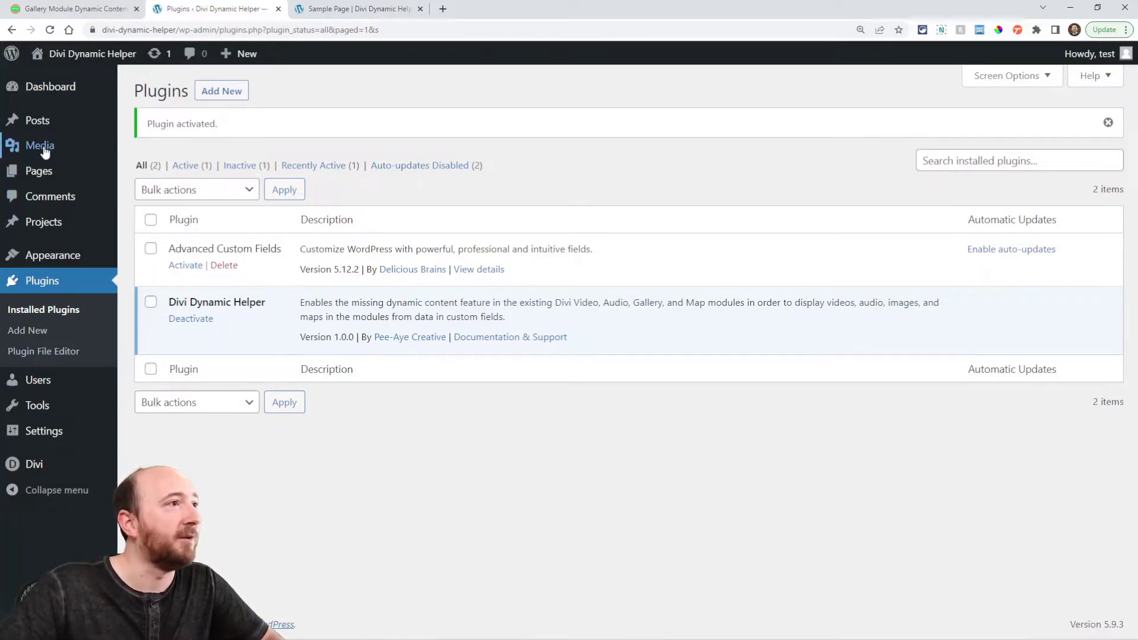
{"action": "mouse_move", "coordinate": [105, 149]}
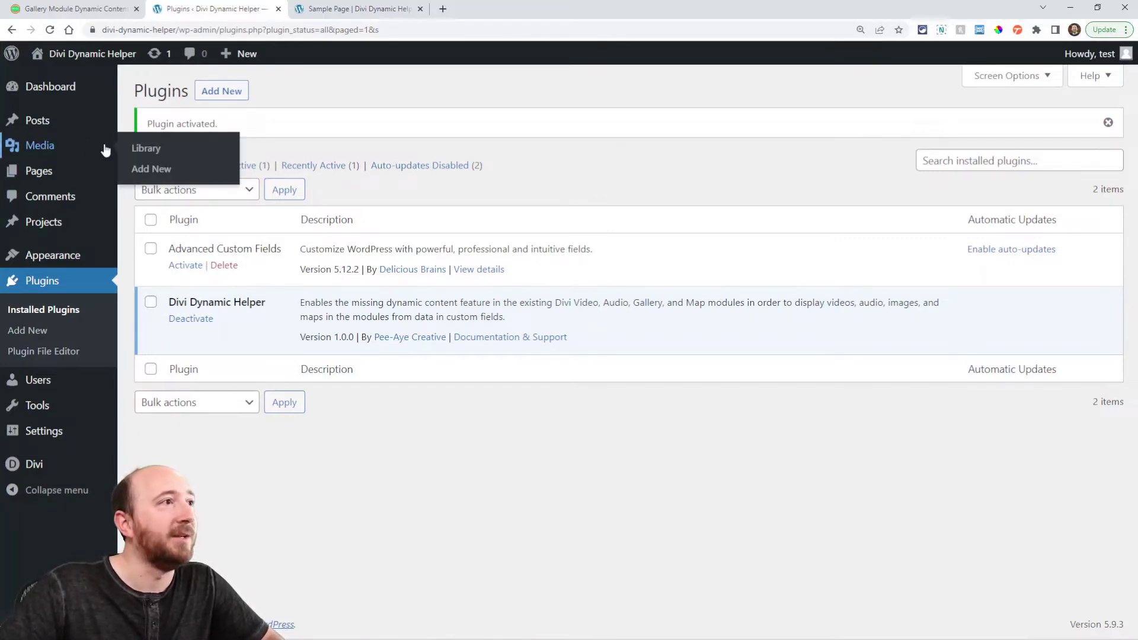
{"action": "left_click", "coordinate": [150, 170]}
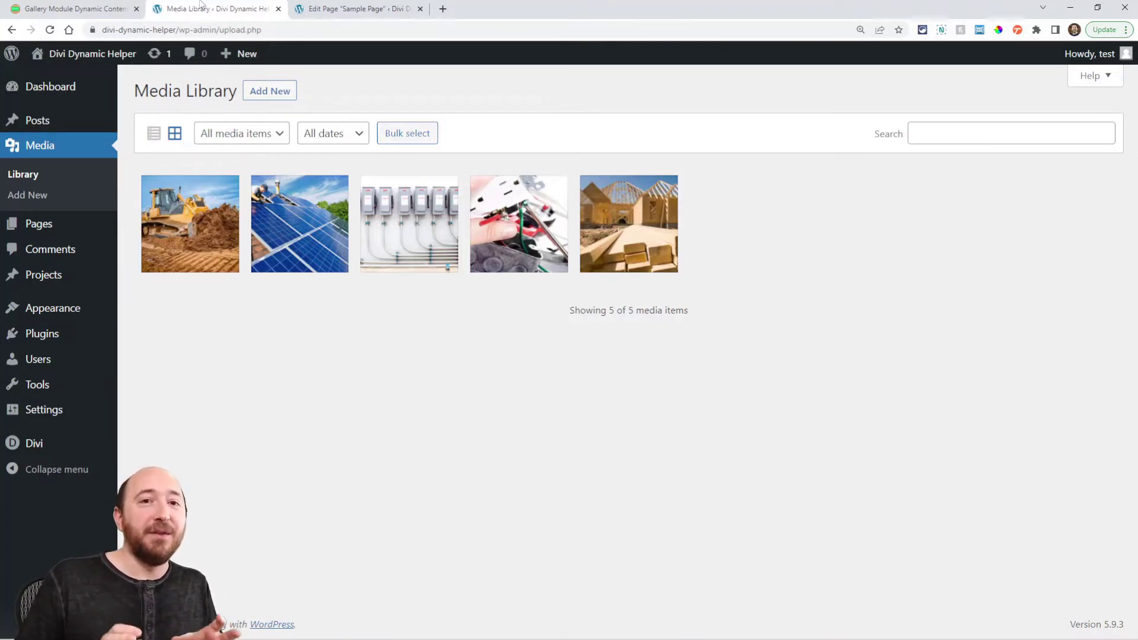
Activate the Advanced Custom Fields plugin from the Plugins list.
{"action": "left_click", "coordinate": [37, 336]}
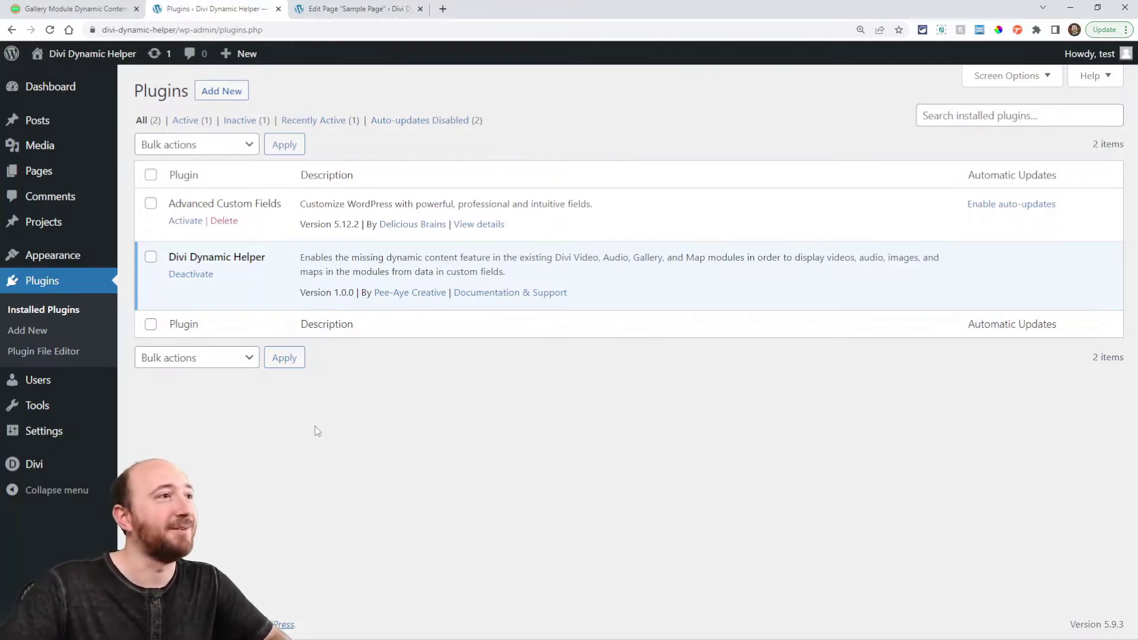
{"action": "left_click", "coordinate": [180, 223]}
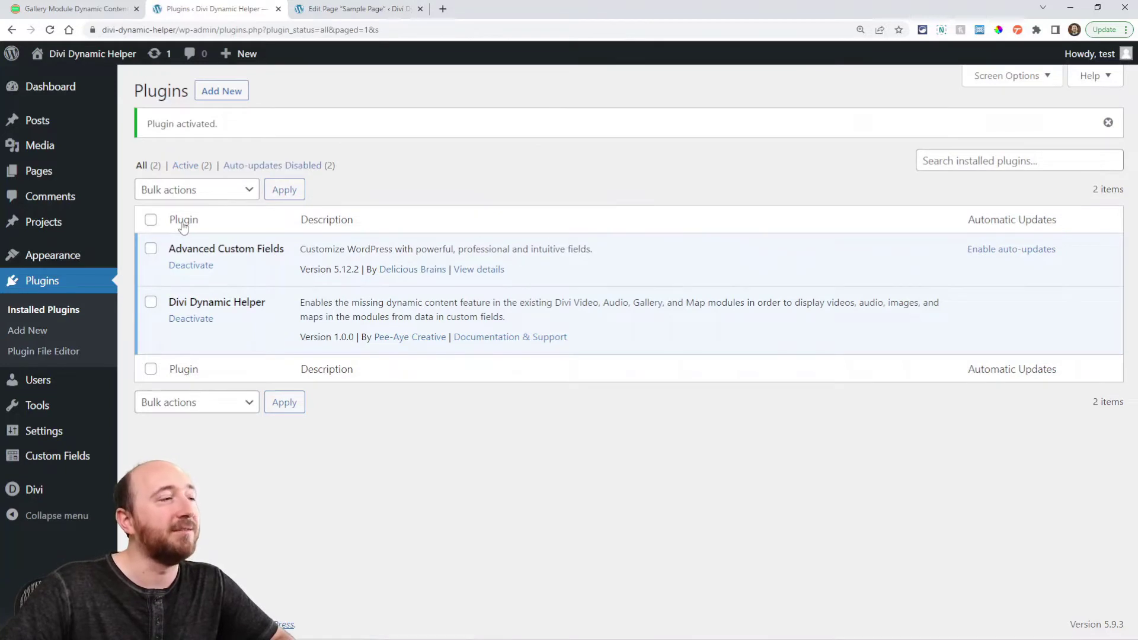
Create a new ACF field group titled 'Divi Dynamic Helper'.
{"action": "mouse_move", "coordinate": [37, 462]}
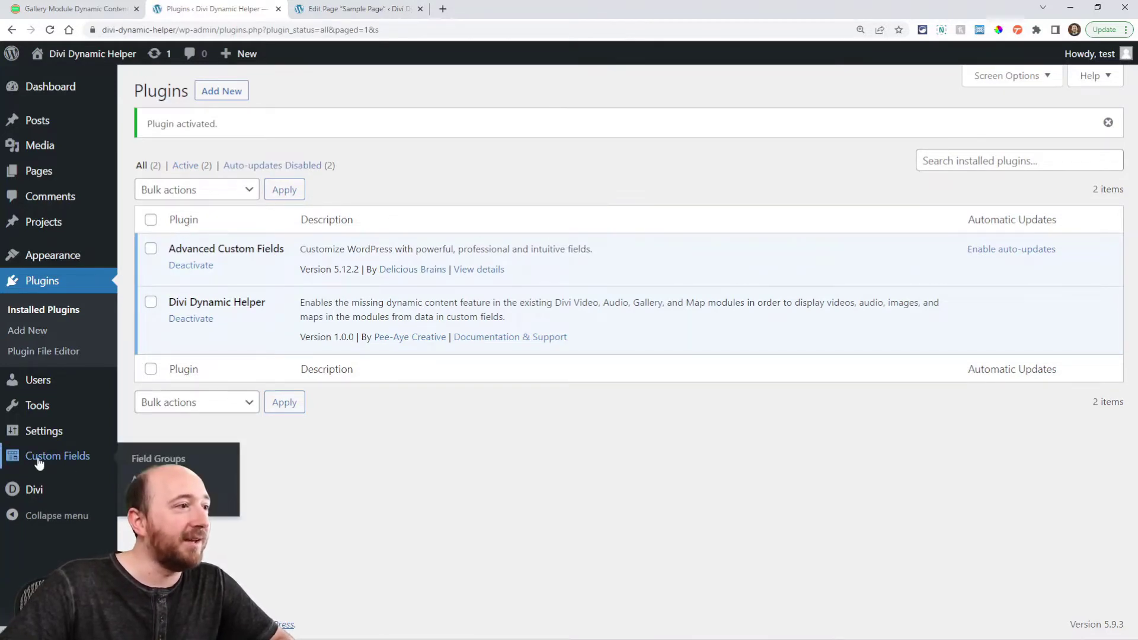
{"action": "left_click", "coordinate": [90, 465]}
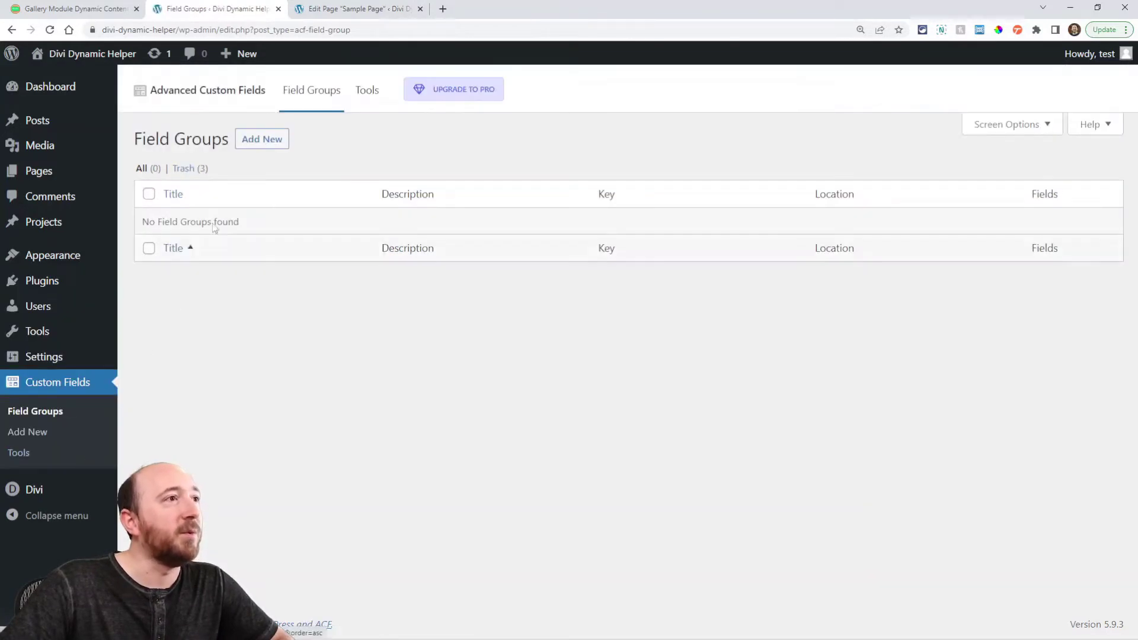
{"action": "left_click", "coordinate": [264, 142]}
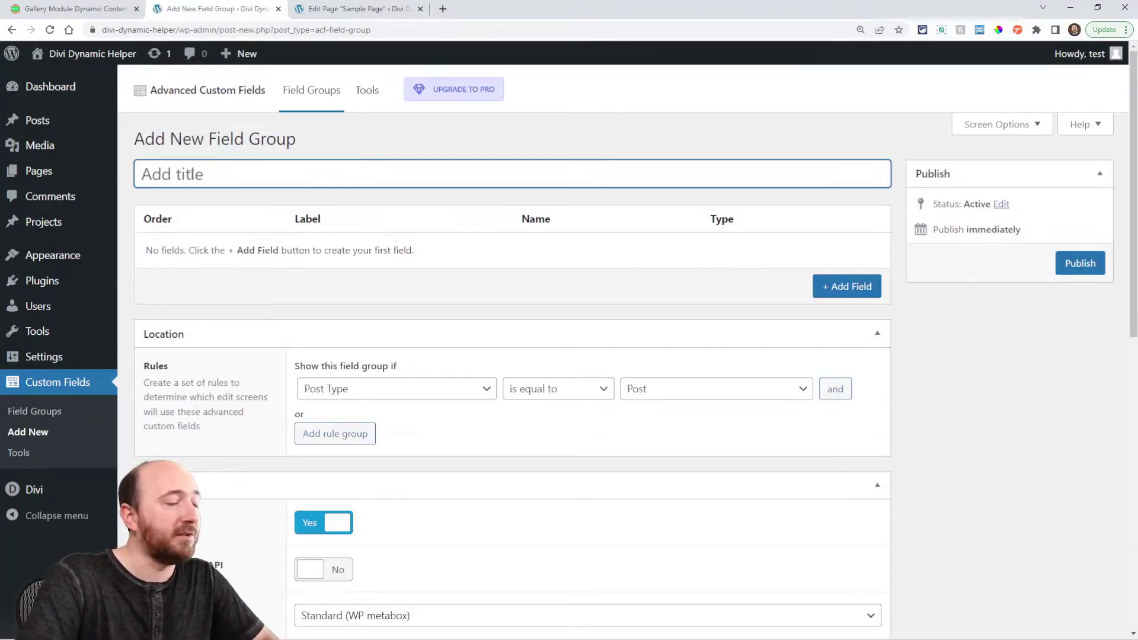
{"action": "type", "text": "Divi Dynamic Helper"}
{"action": "left_click", "coordinate": [473, 294]}
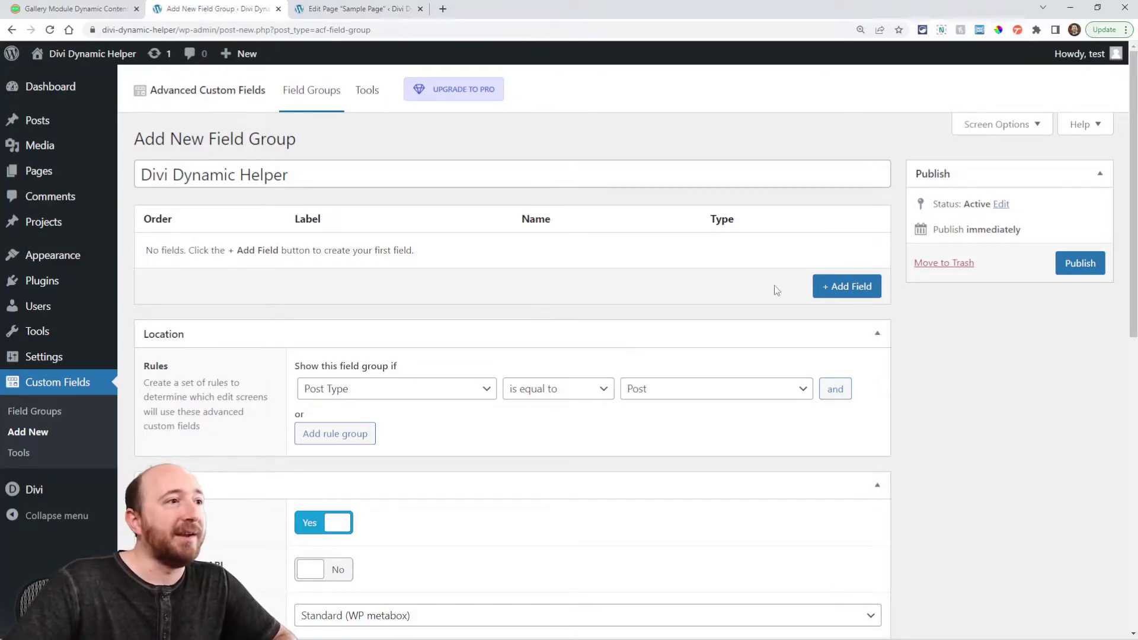
Add a Group-type field labelled 'Gallery Group' and give it a first sub field.
{"action": "left_click", "coordinate": [848, 290]}
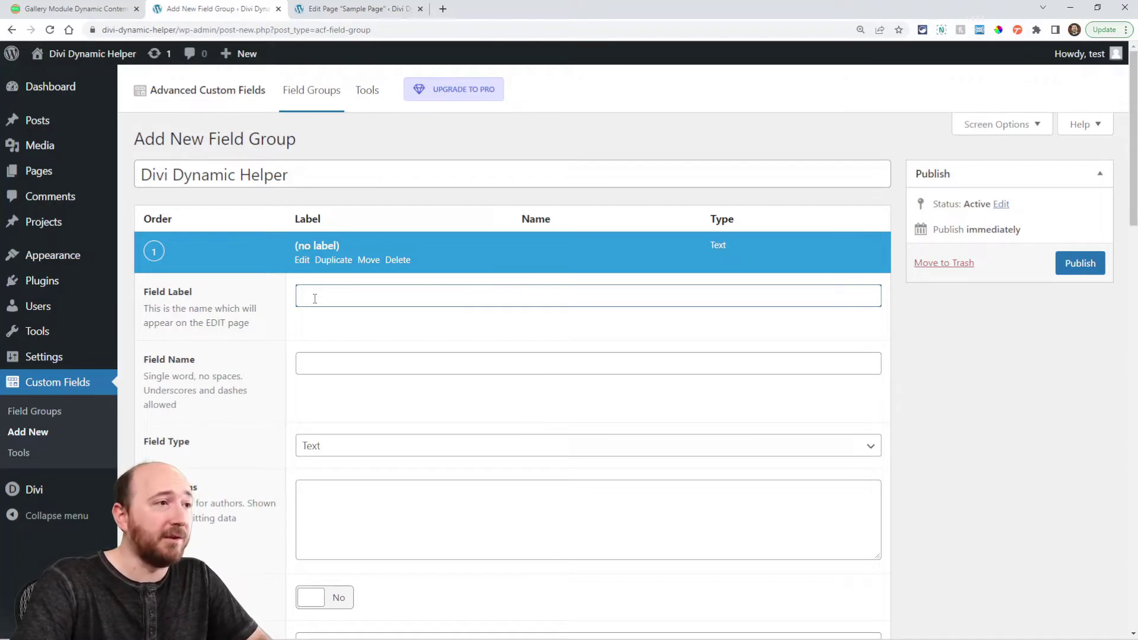
{"action": "type", "text": "Gallery Group"}
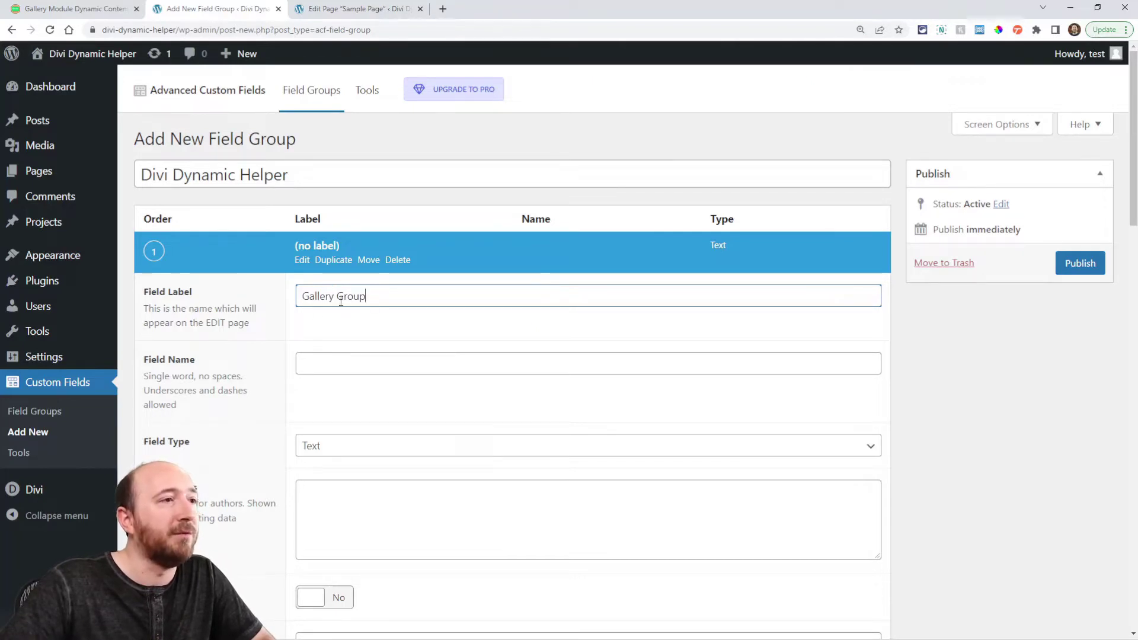
{"action": "scroll", "coordinate": [276, 350], "scroll_direction": "down", "scroll_amount": 2}
{"action": "scroll", "coordinate": [263, 315], "scroll_direction": "down", "scroll_amount": 2}
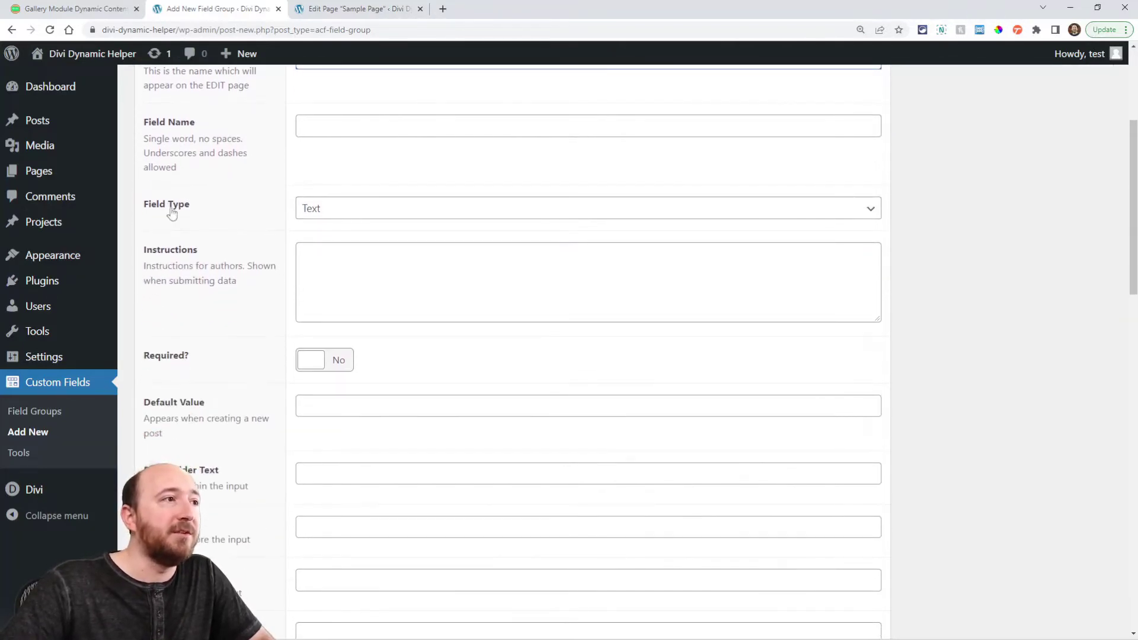
{"action": "left_click", "coordinate": [326, 216]}
{"action": "scroll", "coordinate": [379, 380], "scroll_direction": "down", "scroll_amount": 5}
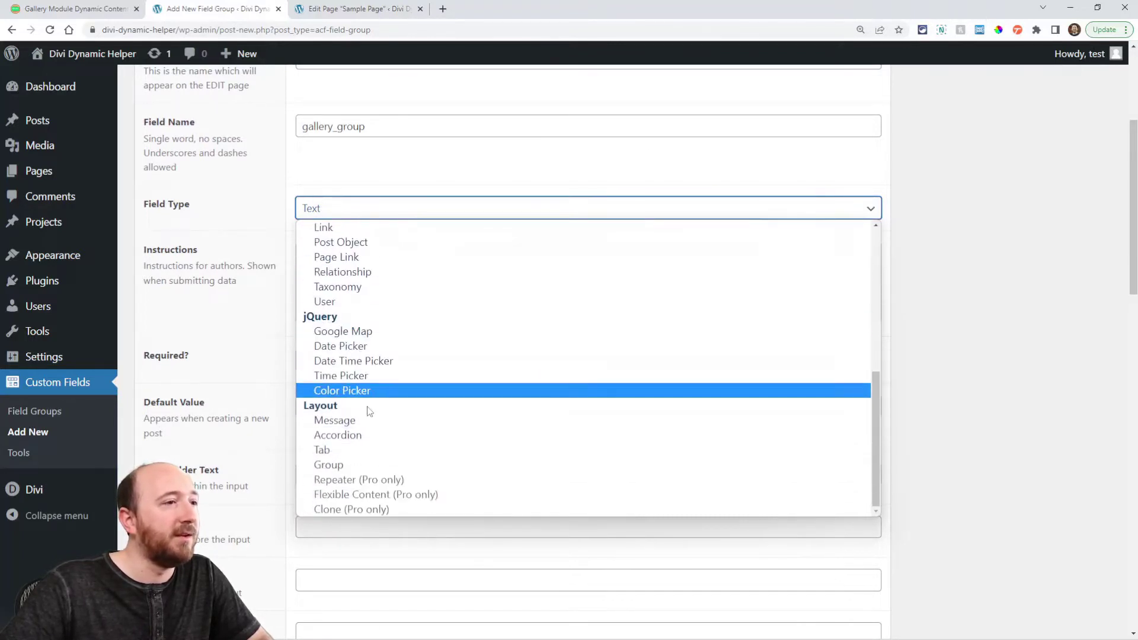
{"action": "left_click", "coordinate": [348, 466]}
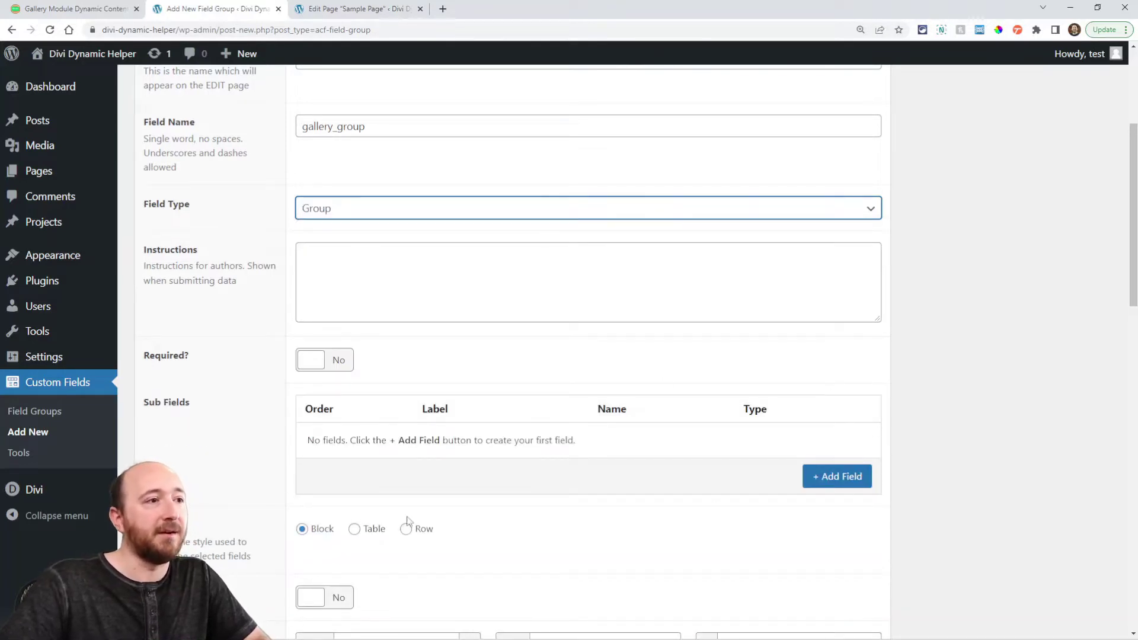
{"action": "left_click", "coordinate": [498, 487]}
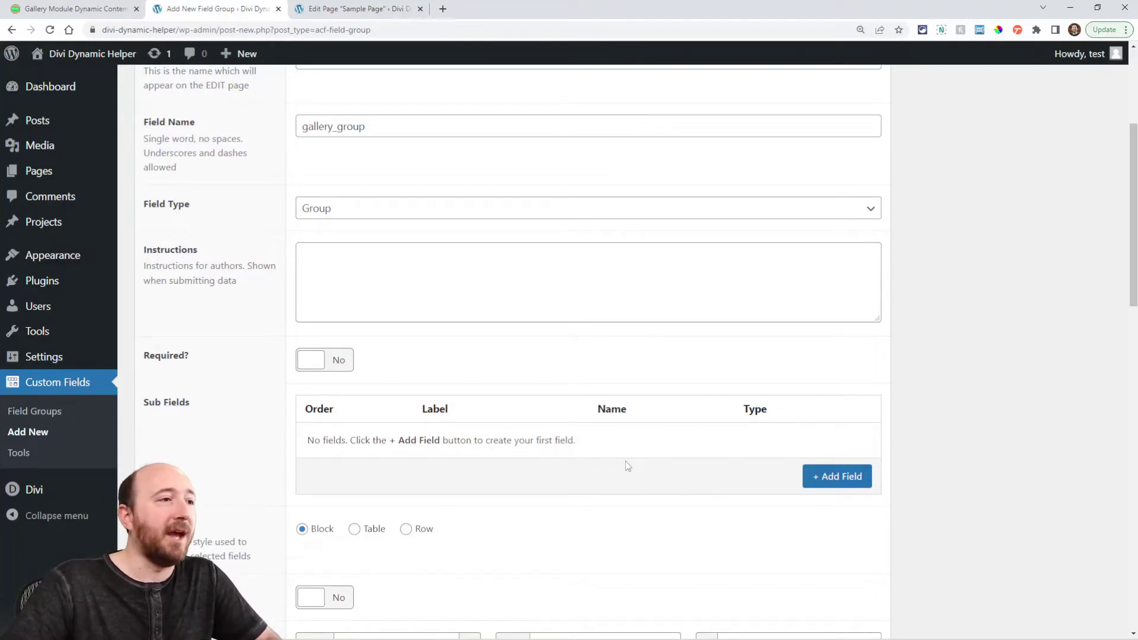
{"action": "left_click", "coordinate": [831, 483]}
Label the first sub field 'Image 1' and set its field type to Image.
{"action": "scroll", "coordinate": [711, 468], "scroll_direction": "down", "scroll_amount": 1}
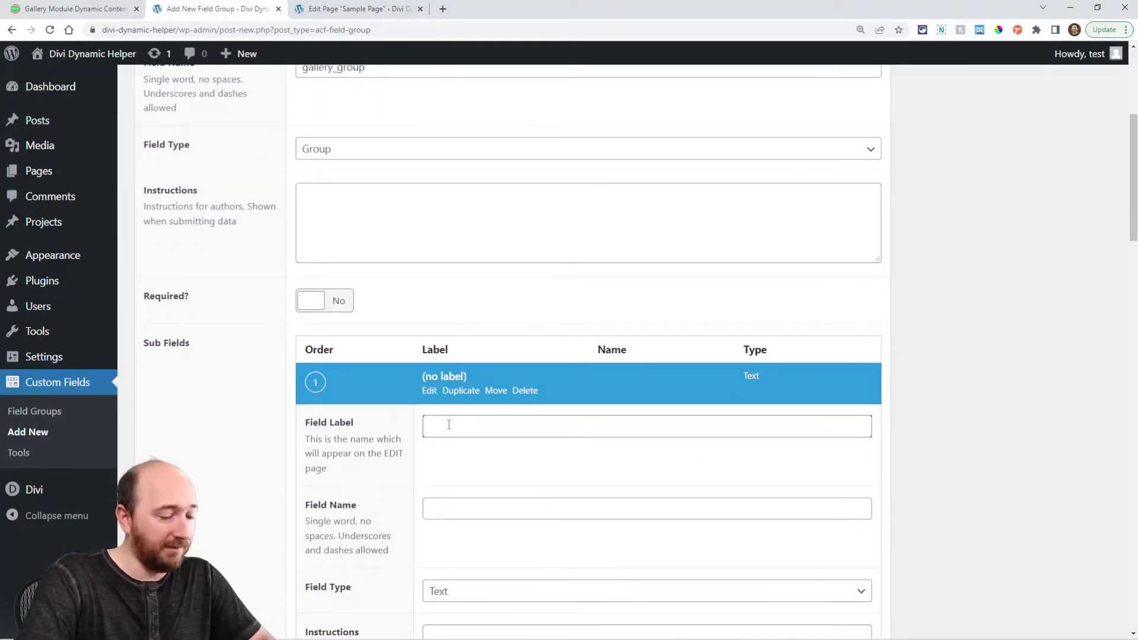
{"action": "type", "text": "Image 1"}
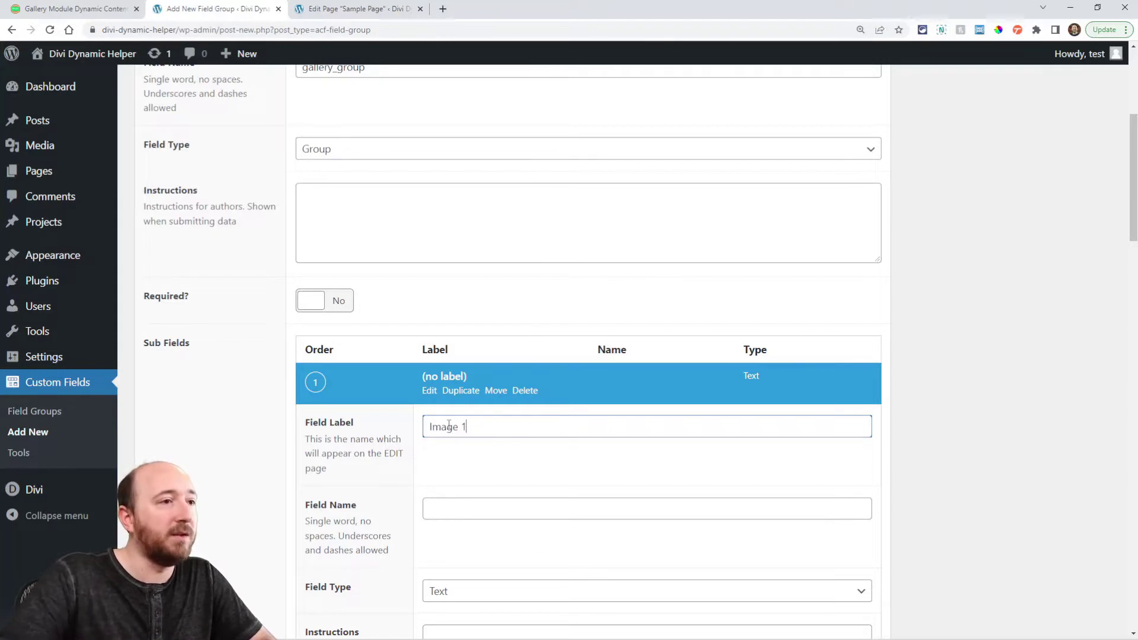
{"action": "scroll", "coordinate": [511, 444], "scroll_direction": "down", "scroll_amount": 1}
{"action": "scroll", "coordinate": [510, 444], "scroll_direction": "down", "scroll_amount": 4}
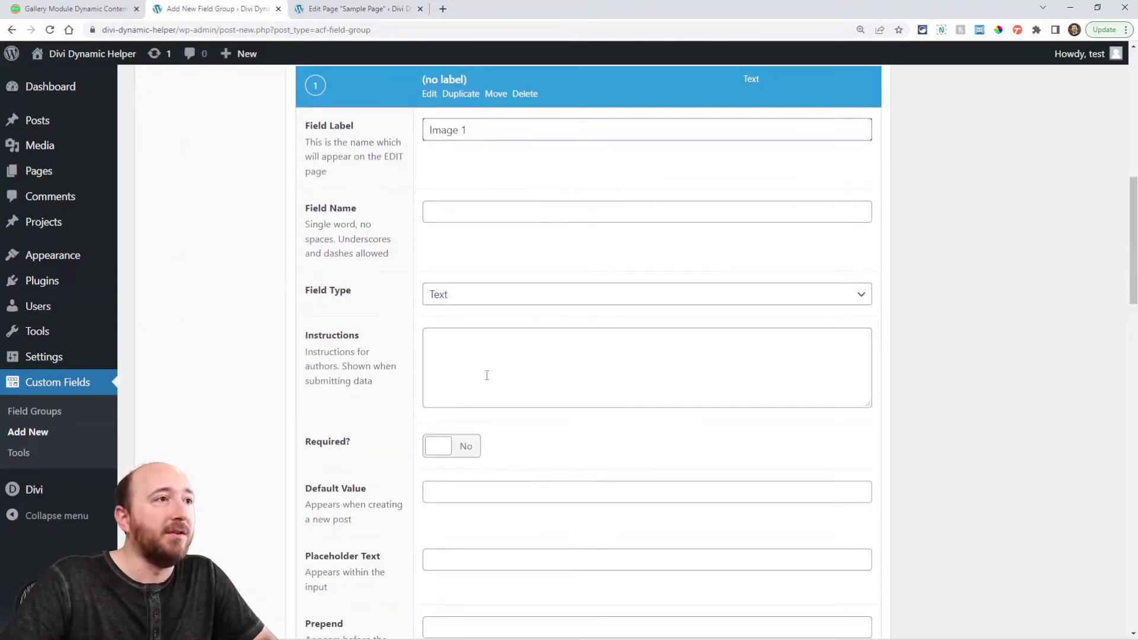
{"action": "scroll", "coordinate": [485, 376], "scroll_direction": "up", "scroll_amount": 1}
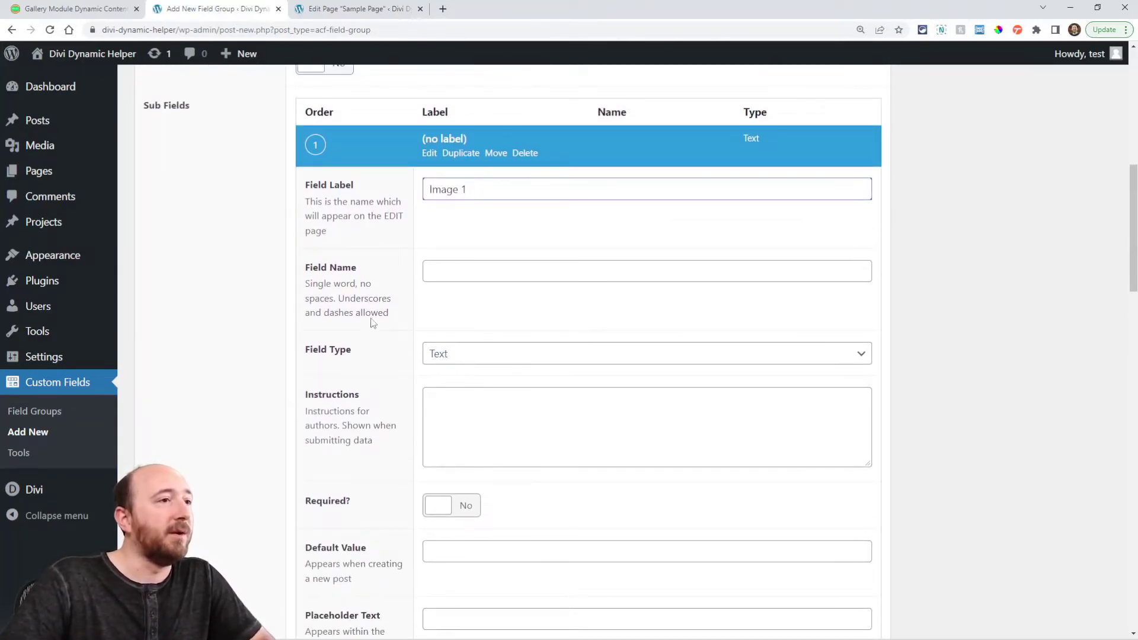
{"action": "left_click", "coordinate": [477, 359]}
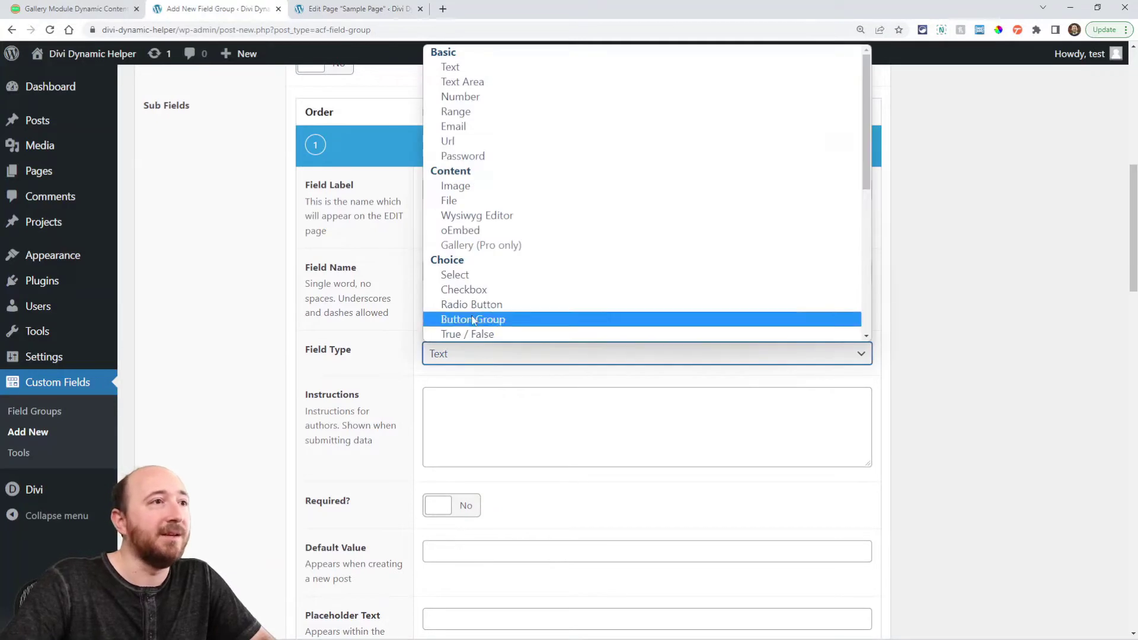
{"action": "left_click", "coordinate": [476, 185]}
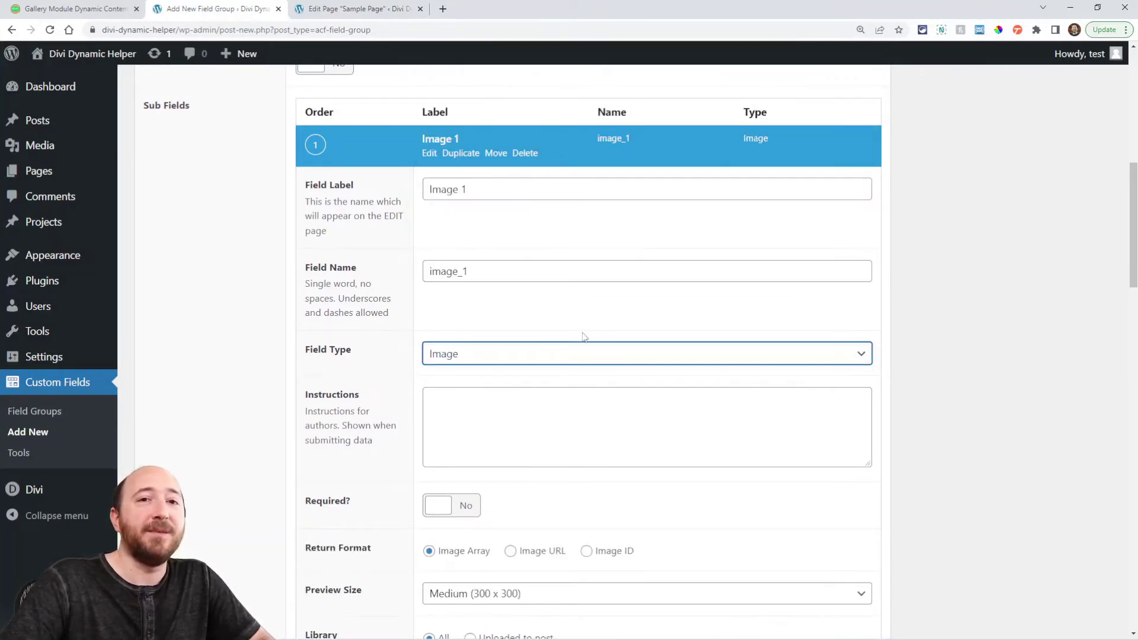
Add a second sub field to the Gallery Group.
{"action": "scroll", "coordinate": [642, 372], "scroll_direction": "down", "scroll_amount": 5}
{"action": "scroll", "coordinate": [643, 372], "scroll_direction": "down", "scroll_amount": 7}
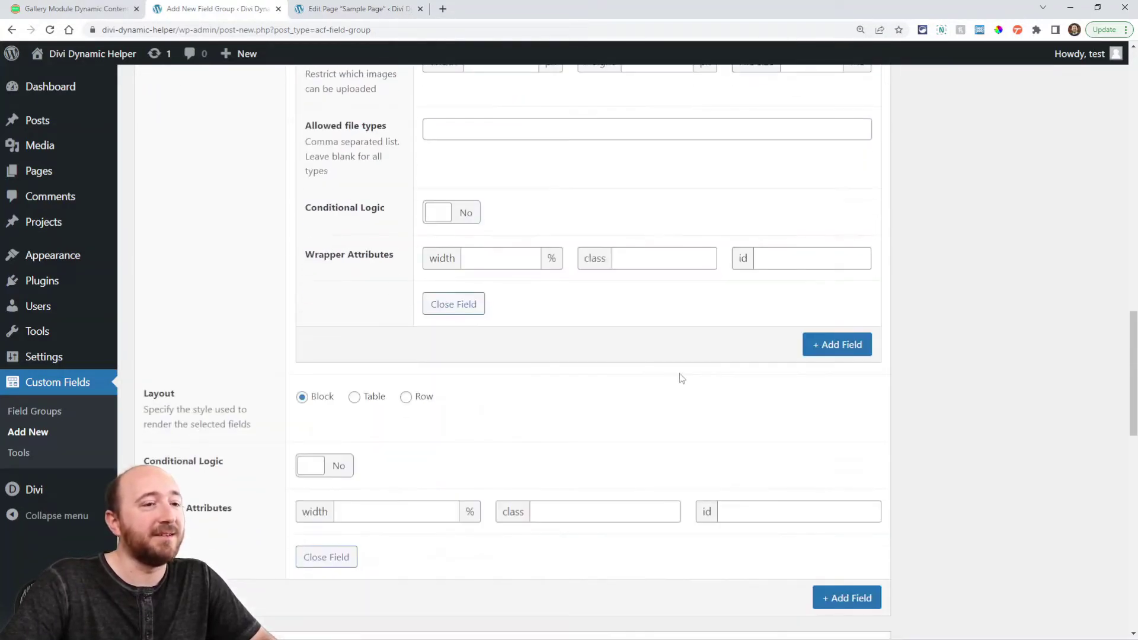
{"action": "left_click", "coordinate": [829, 350]}
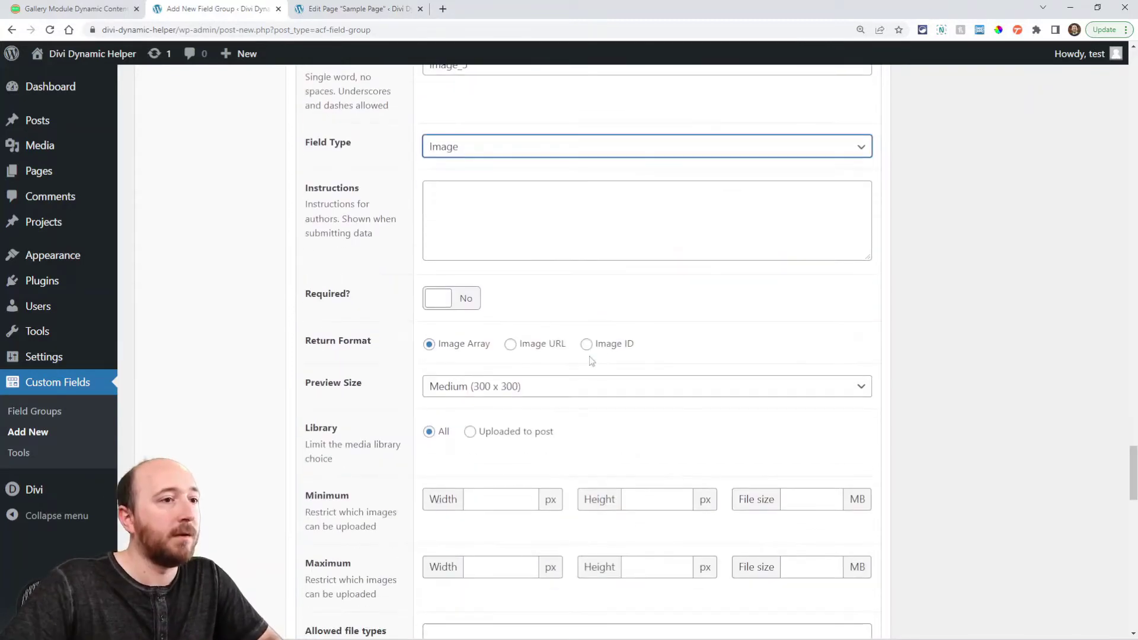
{"action": "scroll", "coordinate": [620, 386], "scroll_direction": "up", "scroll_amount": 5}
{"action": "scroll", "coordinate": [620, 384], "scroll_direction": "down", "scroll_amount": 4}
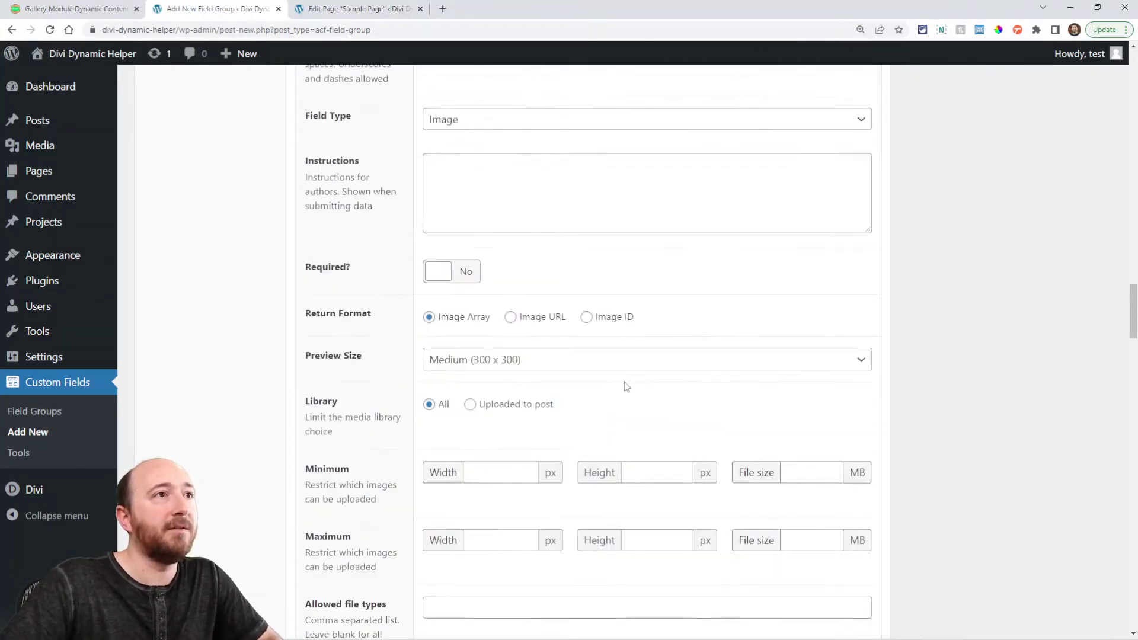
{"action": "scroll", "coordinate": [622, 391], "scroll_direction": "down", "scroll_amount": 3}
{"action": "scroll", "coordinate": [618, 407], "scroll_direction": "up", "scroll_amount": 15}
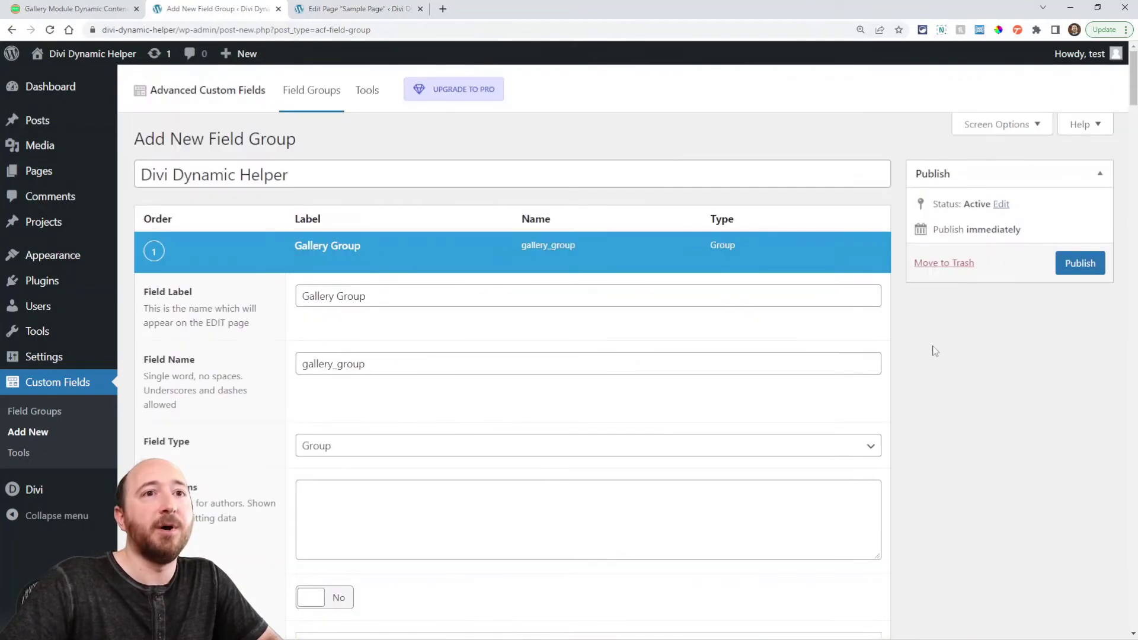
Publish the field group, then go to the Sample Page editor's Divi Dynamic Helper box.
{"action": "left_click", "coordinate": [1074, 268]}
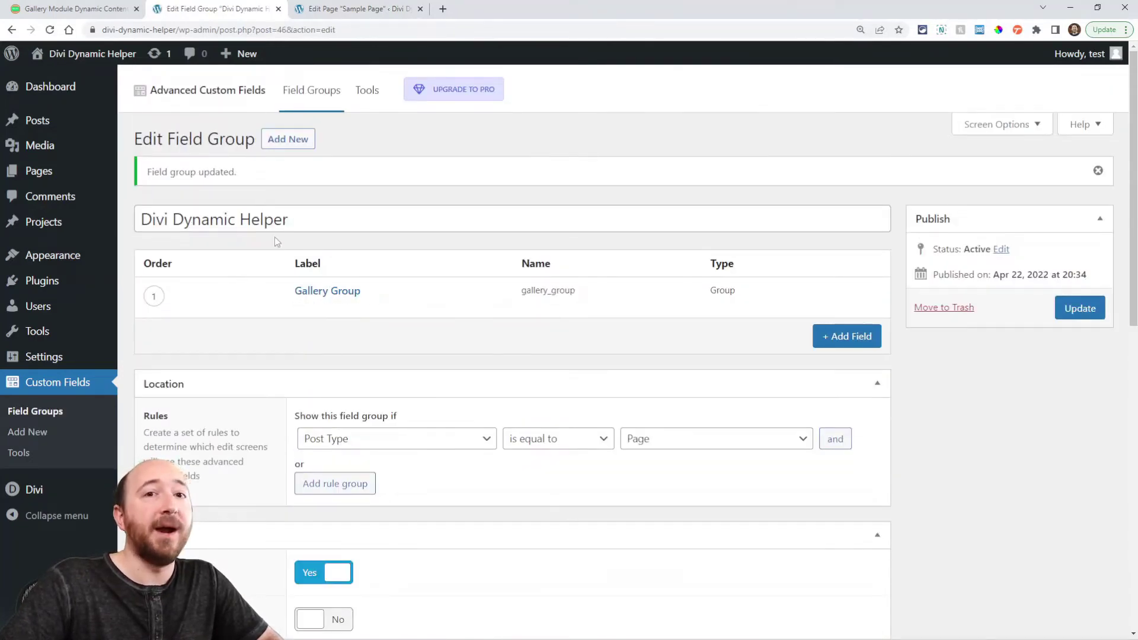
{"action": "left_click", "coordinate": [350, 8]}
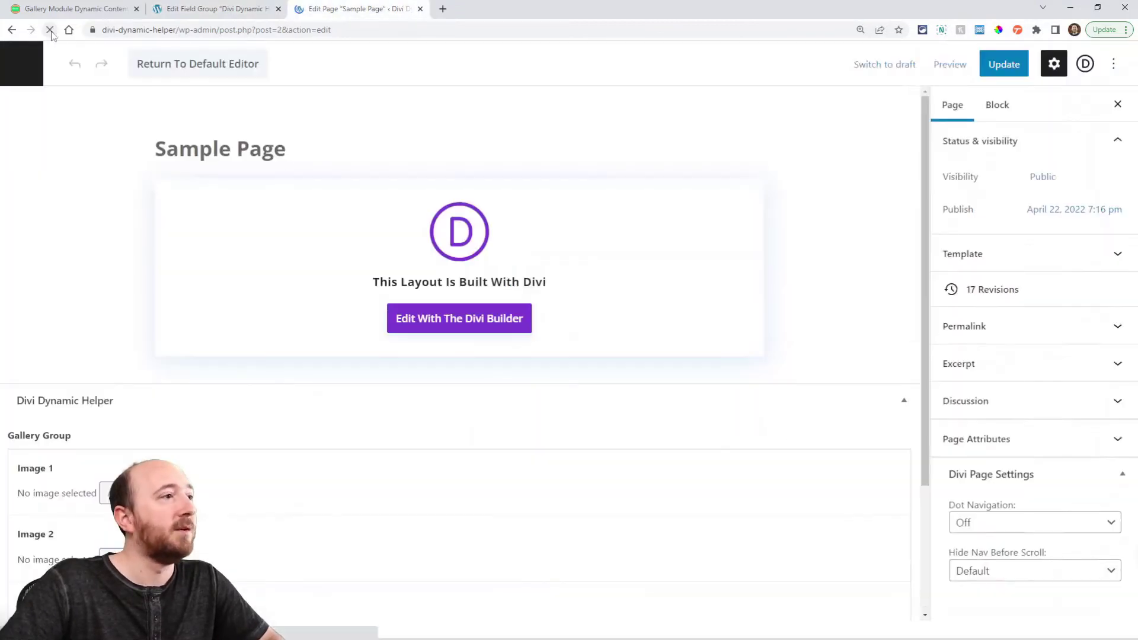
{"action": "scroll", "coordinate": [106, 254], "scroll_direction": "down", "scroll_amount": 3}
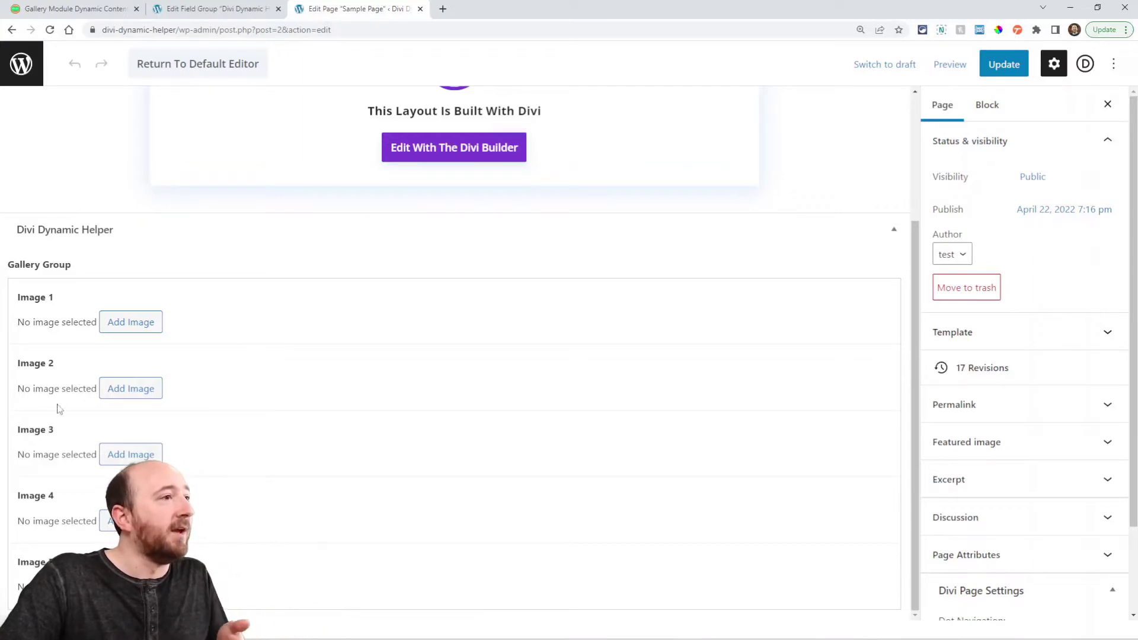
Set Image 1, 2 and 3 to the bulldozer, solar panel and electrical panel photos.
{"action": "left_click", "coordinate": [131, 323]}
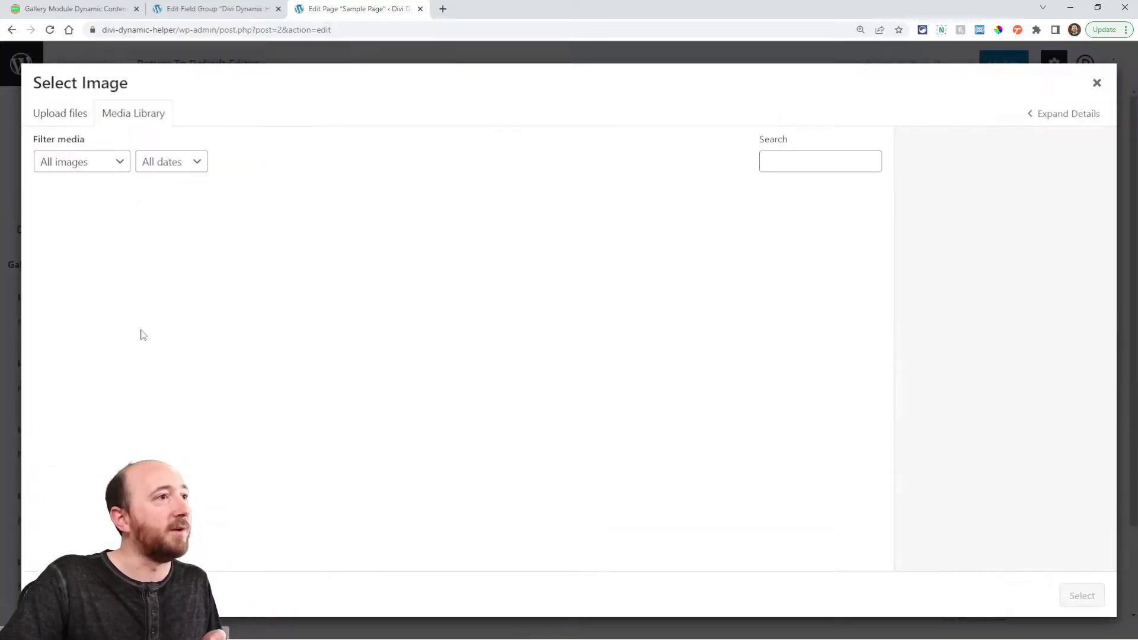
{"action": "left_click", "coordinate": [80, 249]}
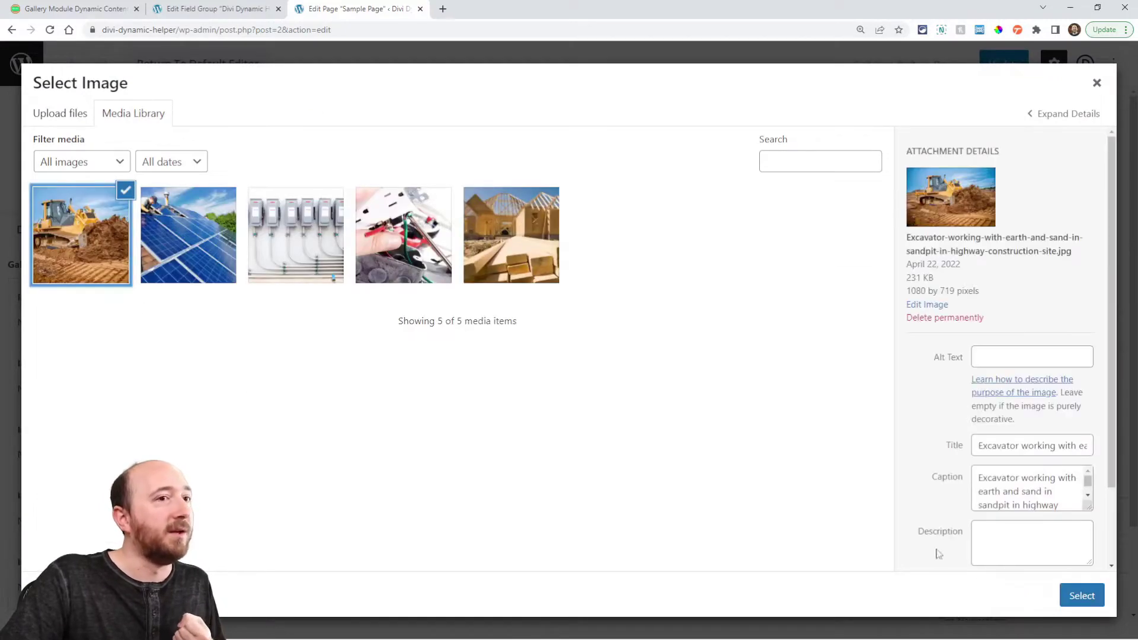
{"action": "left_click", "coordinate": [1080, 596]}
{"action": "left_click", "coordinate": [121, 514]}
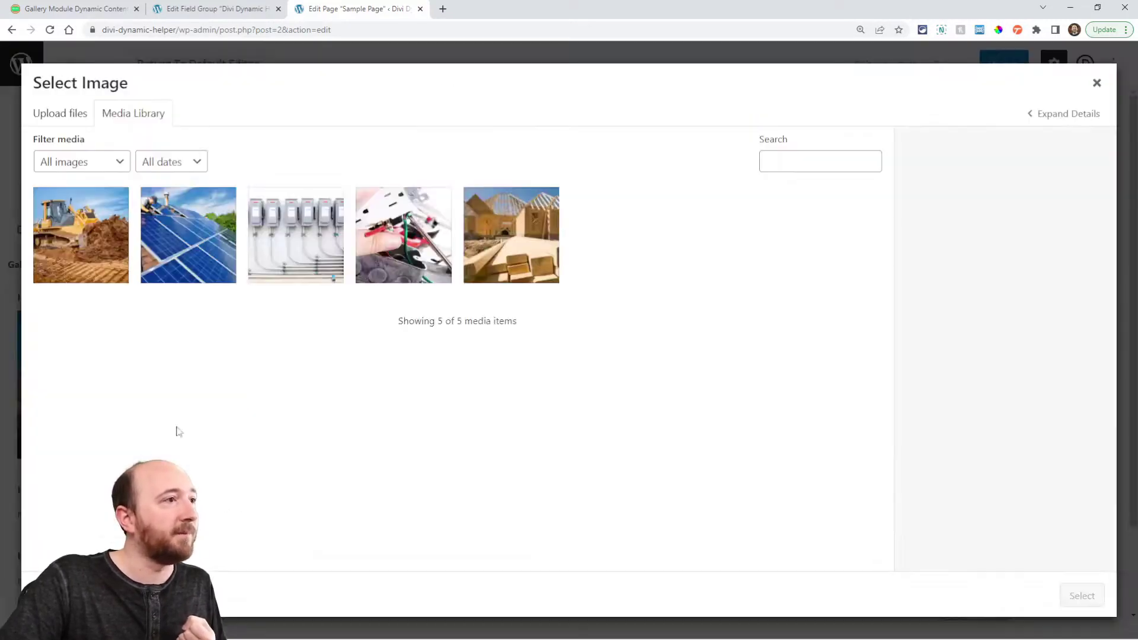
{"action": "left_click", "coordinate": [188, 237]}
{"action": "left_click", "coordinate": [1080, 595]}
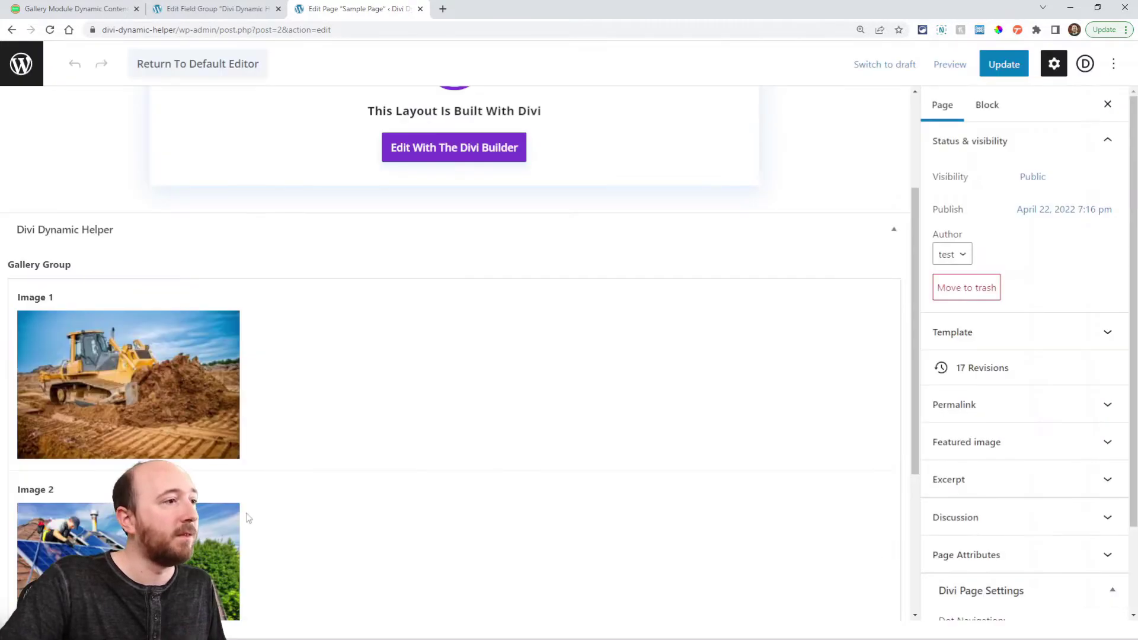
{"action": "scroll", "coordinate": [246, 510], "scroll_direction": "down", "scroll_amount": 4}
{"action": "left_click", "coordinate": [128, 456]}
{"action": "left_click", "coordinate": [296, 276]}
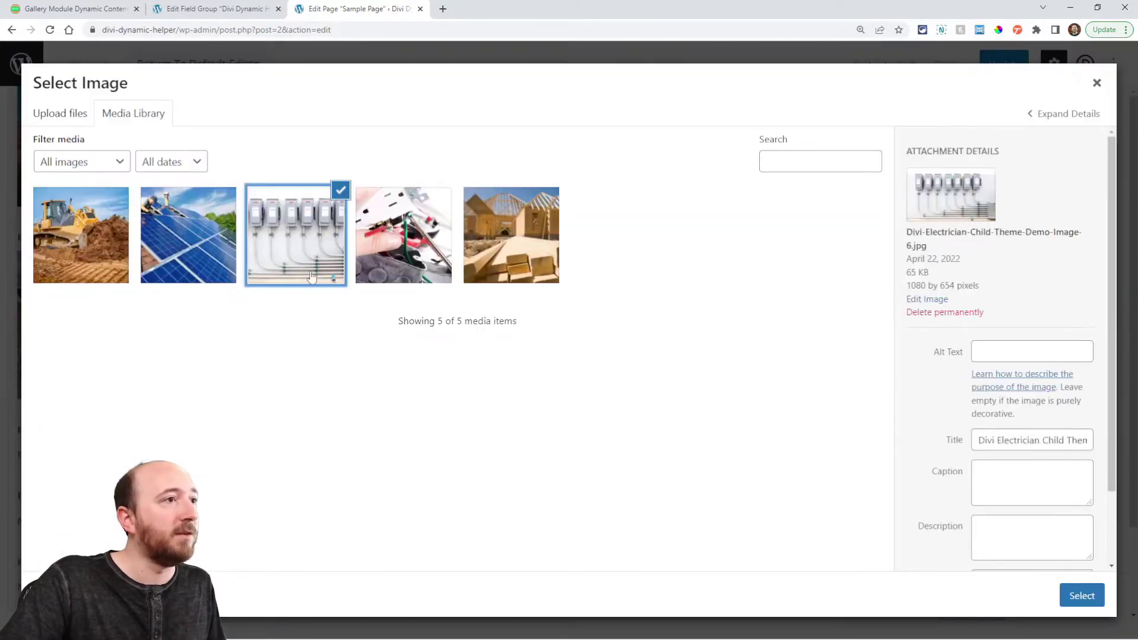
{"action": "left_click", "coordinate": [1071, 595]}
Set Image 4 and Image 5 to the outlet wiring and house-frame photos.
{"action": "scroll", "coordinate": [465, 462], "scroll_direction": "down", "scroll_amount": 2}
{"action": "left_click", "coordinate": [129, 538]}
{"action": "left_click", "coordinate": [415, 262]}
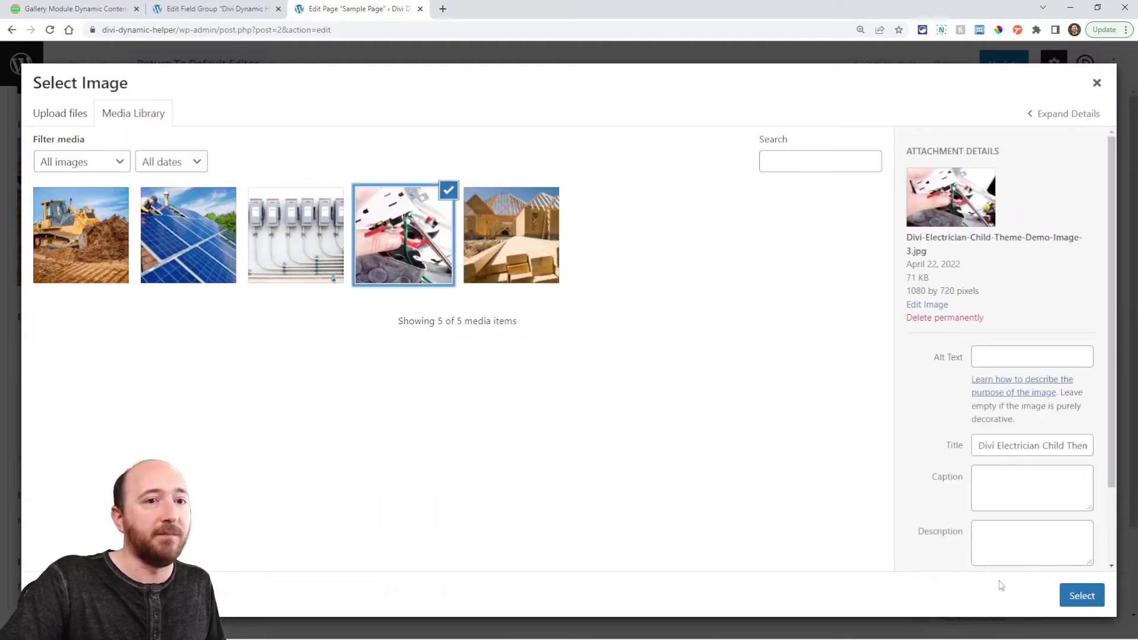
{"action": "left_click", "coordinate": [1080, 595]}
{"action": "scroll", "coordinate": [420, 476], "scroll_direction": "down", "scroll_amount": 2}
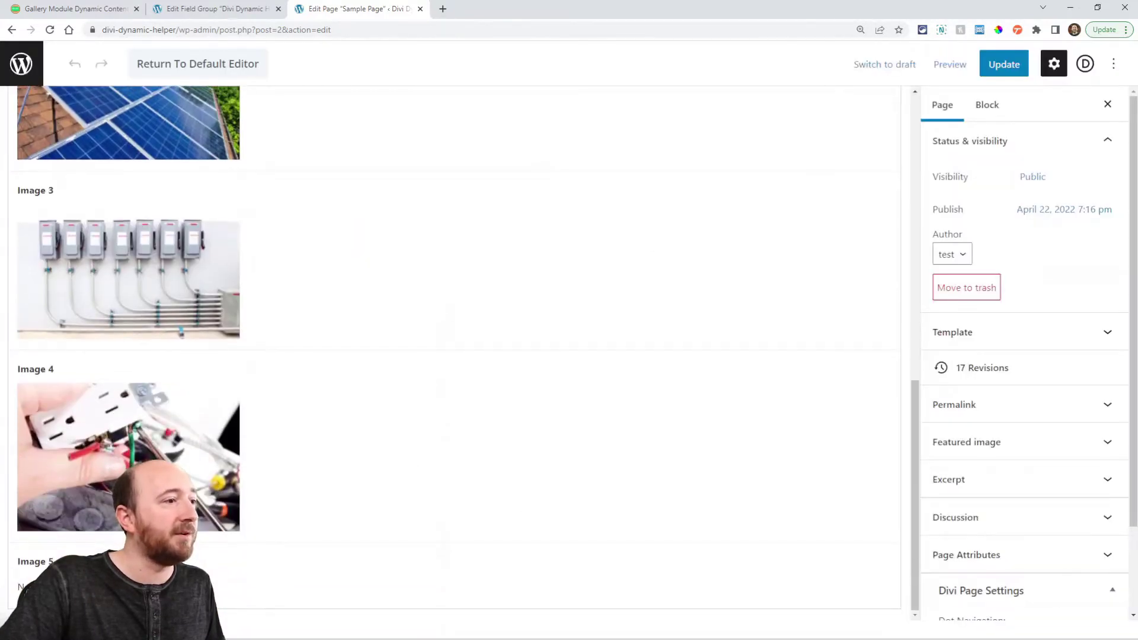
{"action": "left_click", "coordinate": [130, 610]}
{"action": "left_click", "coordinate": [498, 281]}
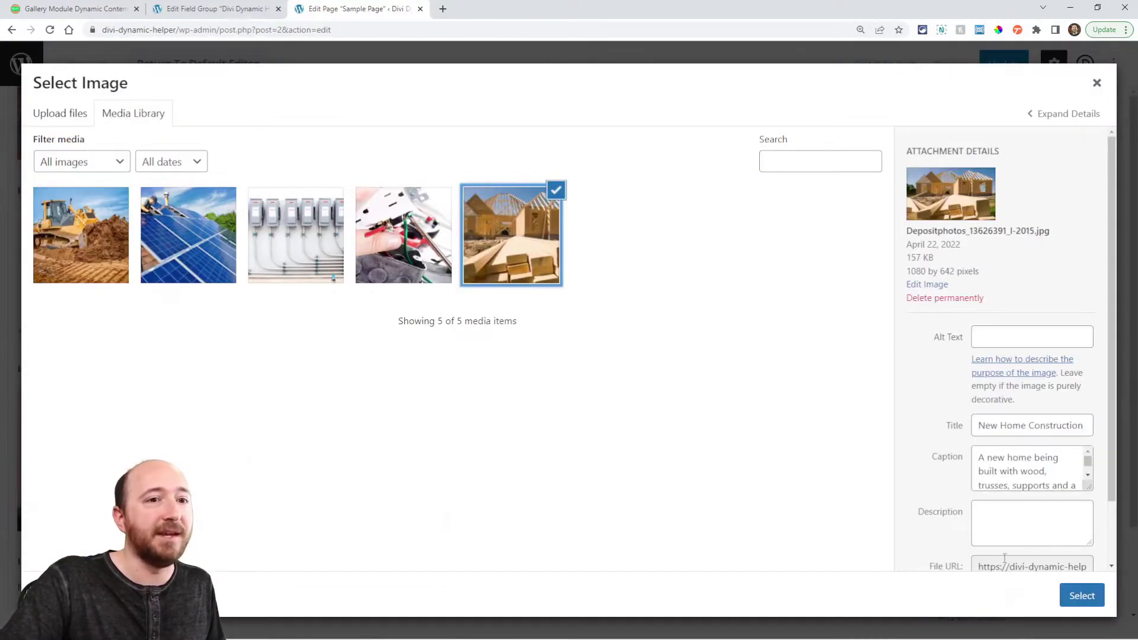
{"action": "left_click", "coordinate": [1081, 596]}
{"action": "scroll", "coordinate": [406, 414], "scroll_direction": "down", "scroll_amount": 2}
{"action": "scroll", "coordinate": [363, 436], "scroll_direction": "up", "scroll_amount": 12}
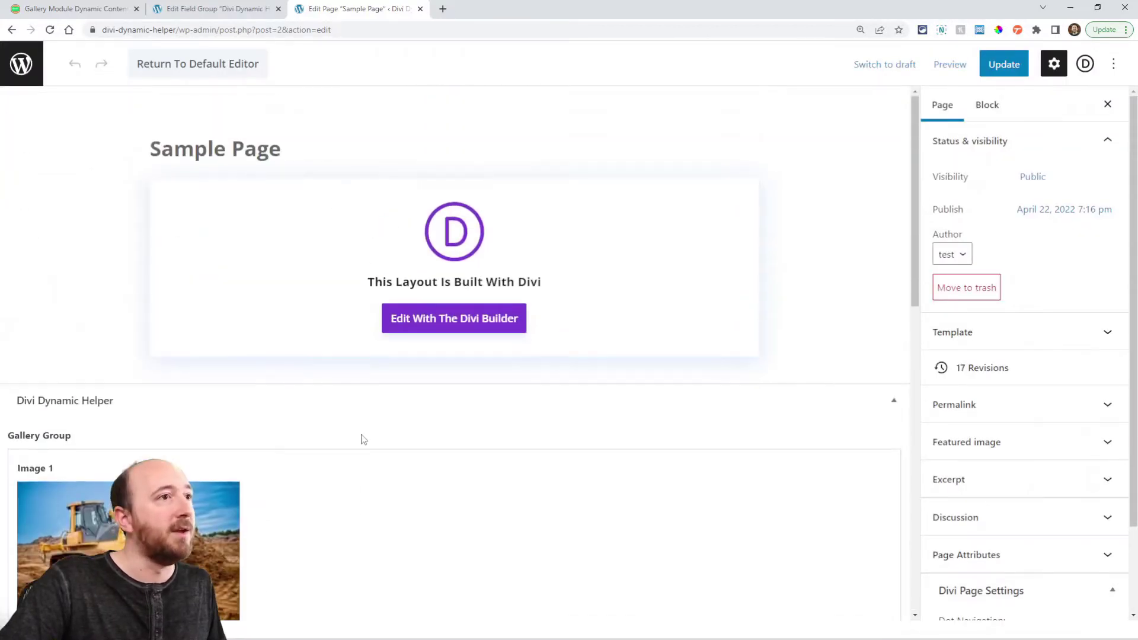
Update the Sample Page and open it in the Divi visual builder.
{"action": "left_click", "coordinate": [1002, 67]}
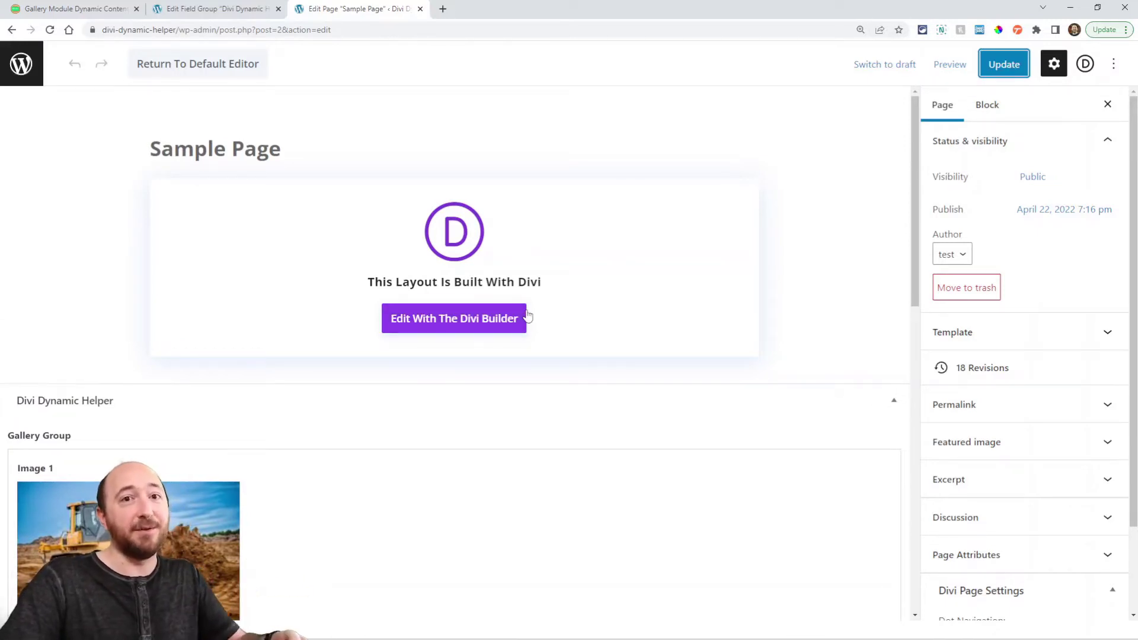
{"action": "left_click", "coordinate": [431, 330]}
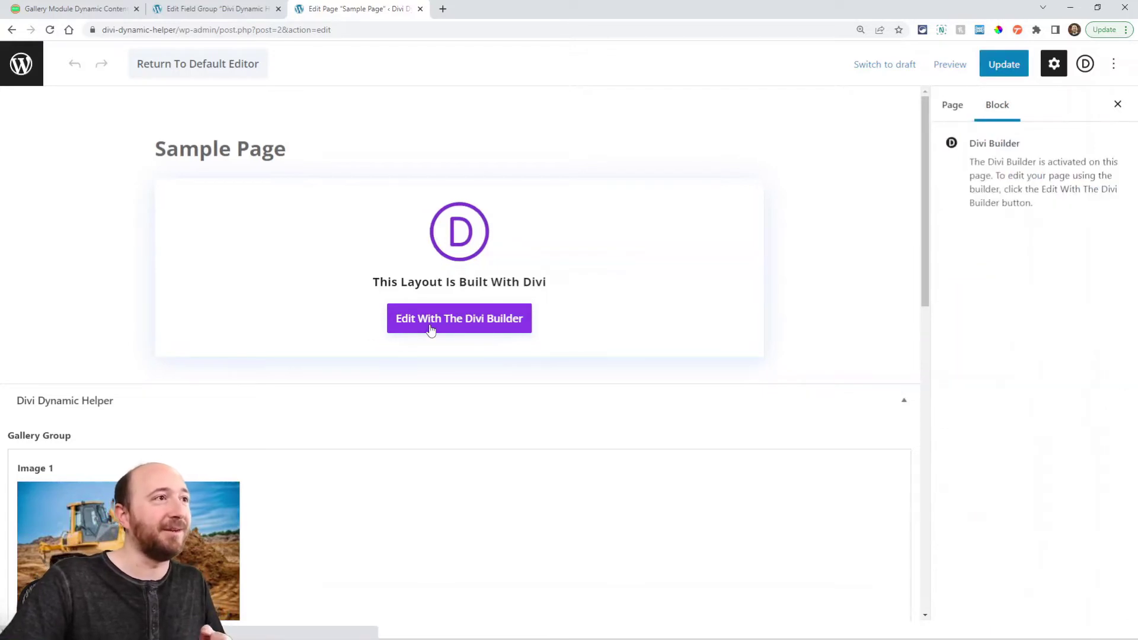
{"action": "left_click", "coordinate": [430, 330]}
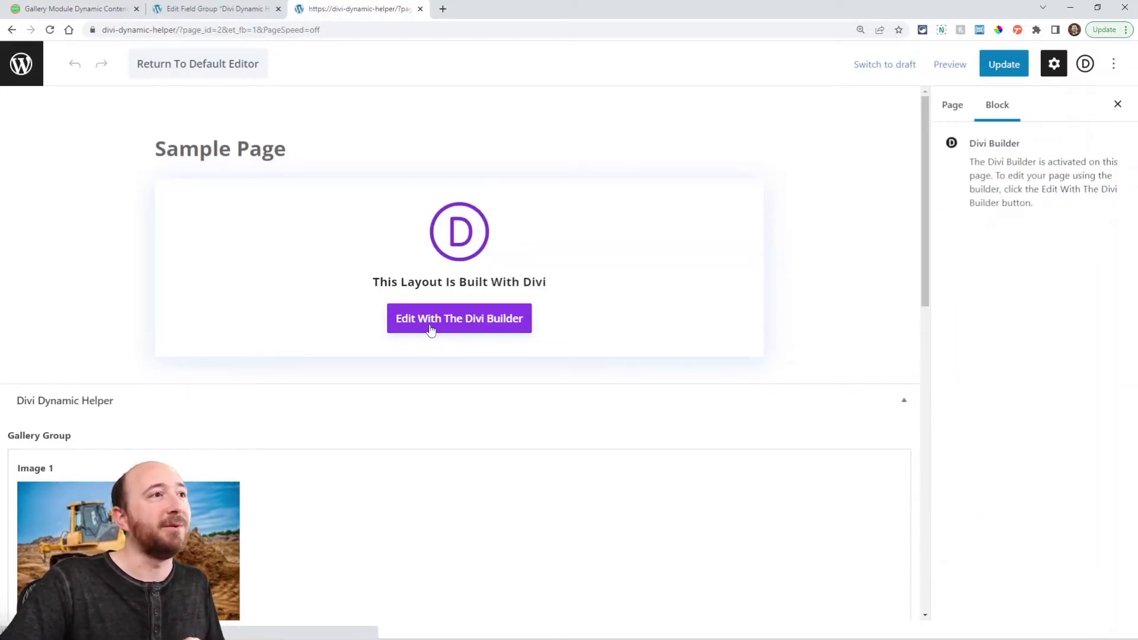
Insert a Gallery module found by searching 'gall' and view its settings.
{"action": "left_click", "coordinate": [563, 490]}
{"action": "type", "text": "gall"}
{"action": "left_click", "coordinate": [482, 296]}
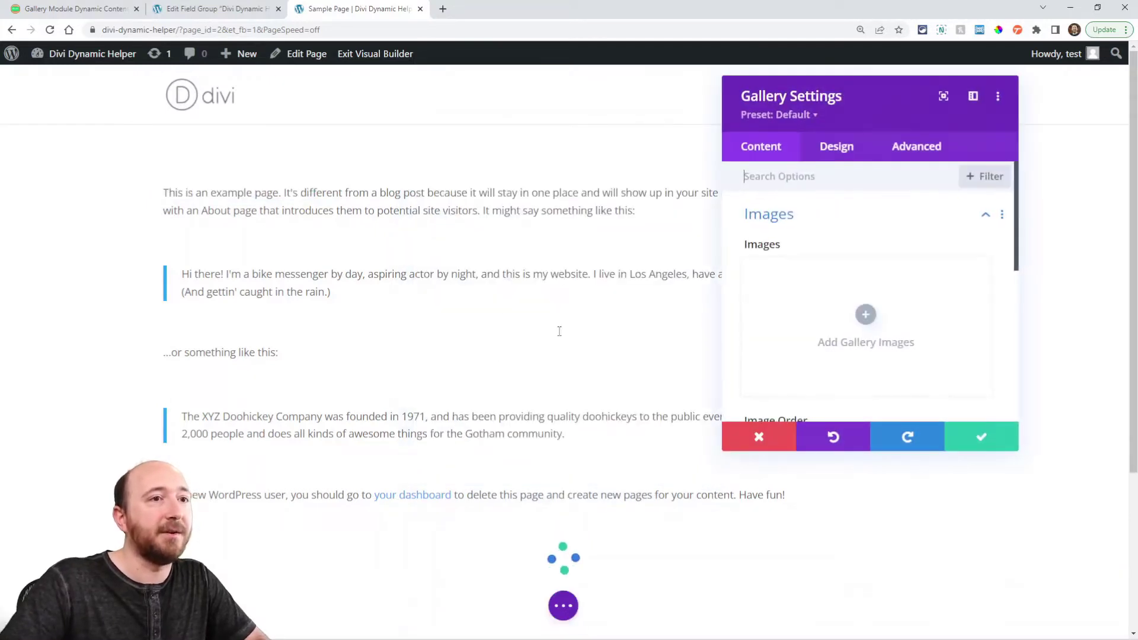
{"action": "mouse_move", "coordinate": [981, 281]}
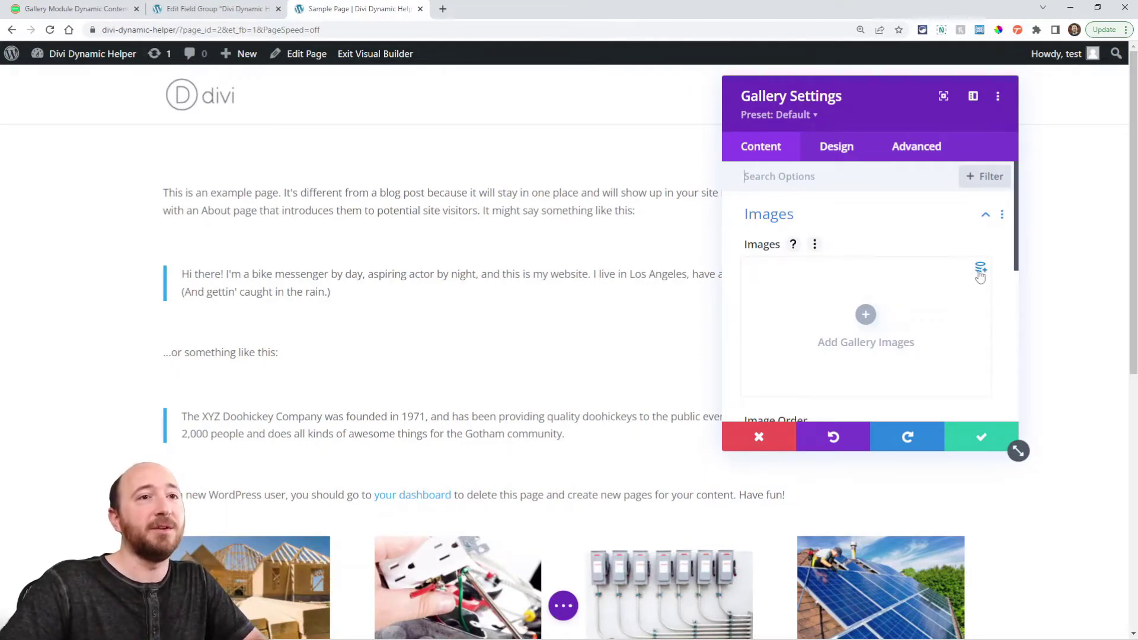
Open the gallery Images dynamic content list showing Gallery Group: Image 1 through Image 5.
{"action": "left_click", "coordinate": [981, 269]}
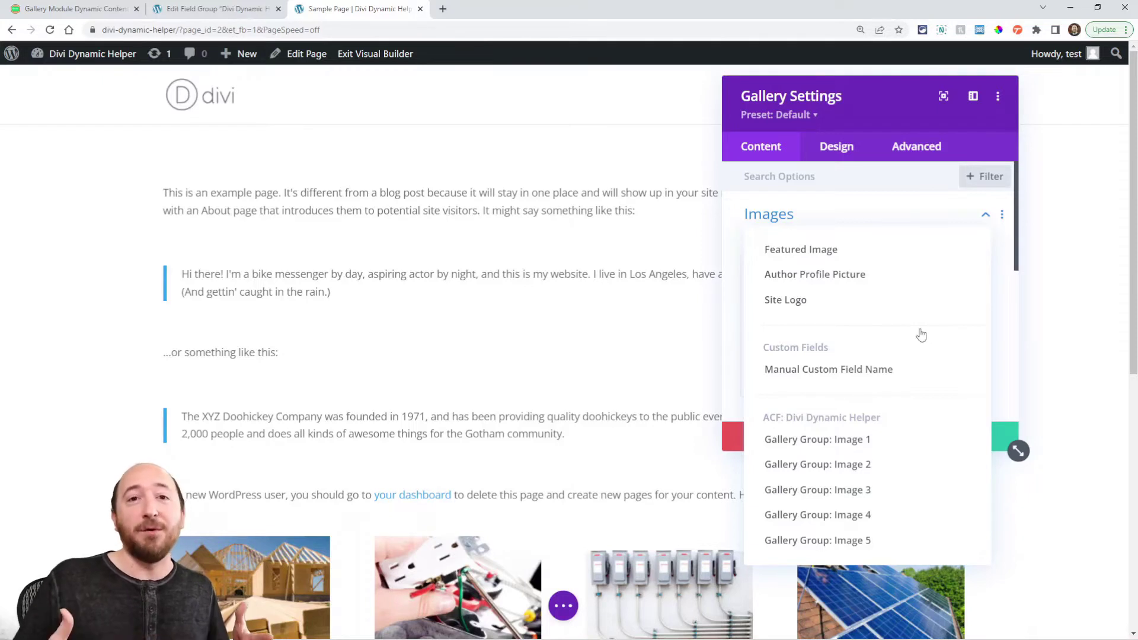
Set the gallery Images source to Gallery Group: Image 1 and save the module settings.
{"action": "left_click", "coordinate": [828, 442]}
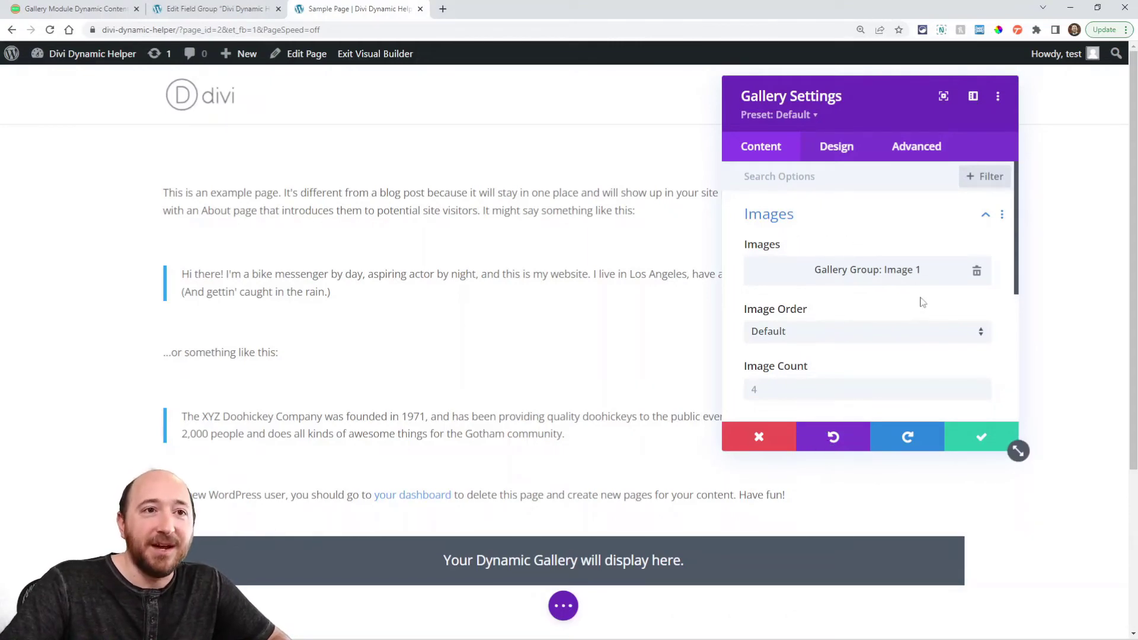
{"action": "left_click", "coordinate": [976, 271]}
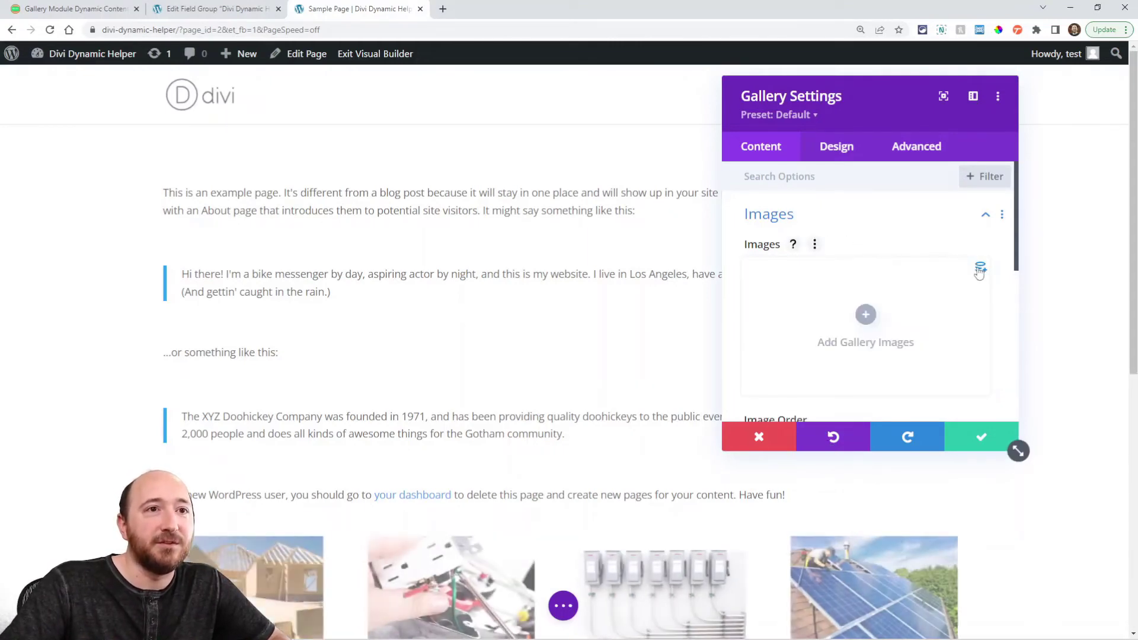
{"action": "left_click", "coordinate": [978, 268]}
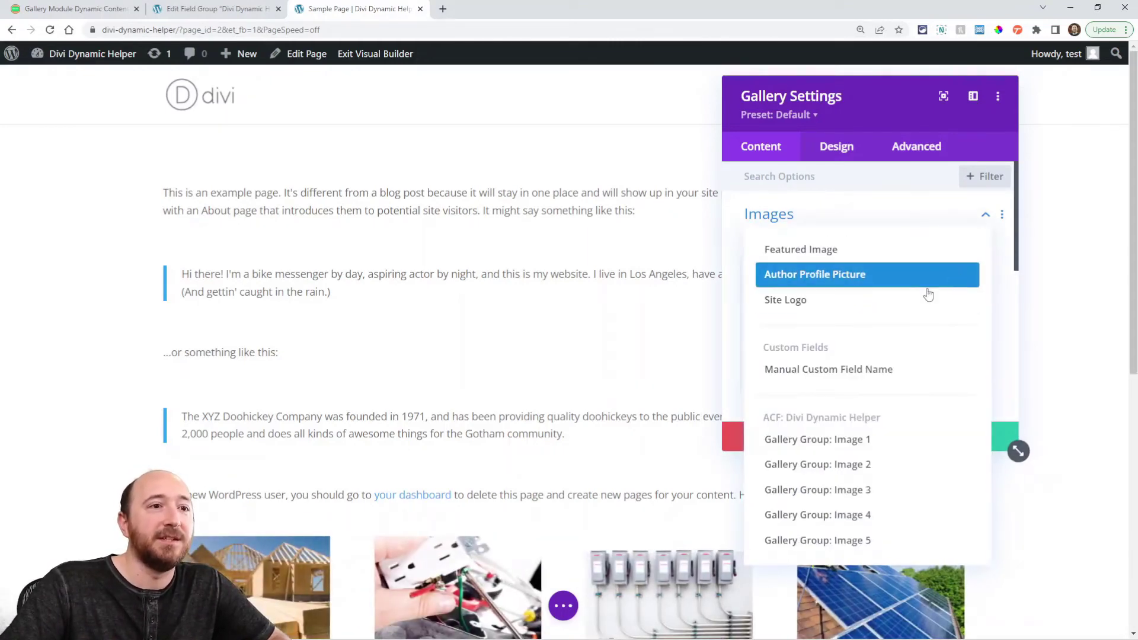
{"action": "left_click", "coordinate": [857, 441]}
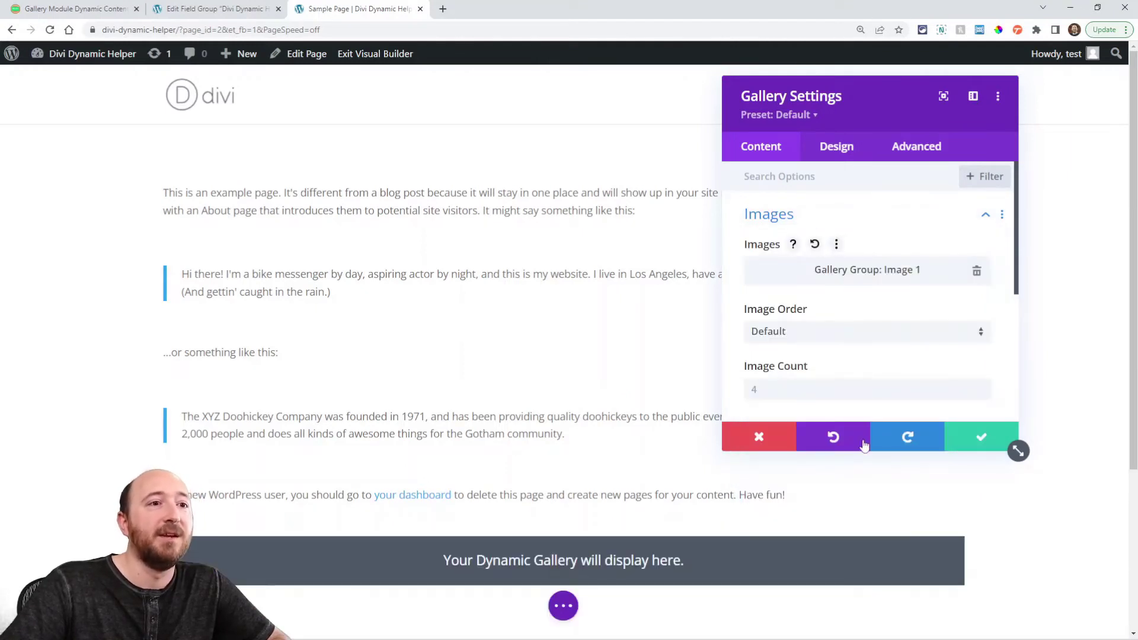
{"action": "left_click", "coordinate": [977, 436]}
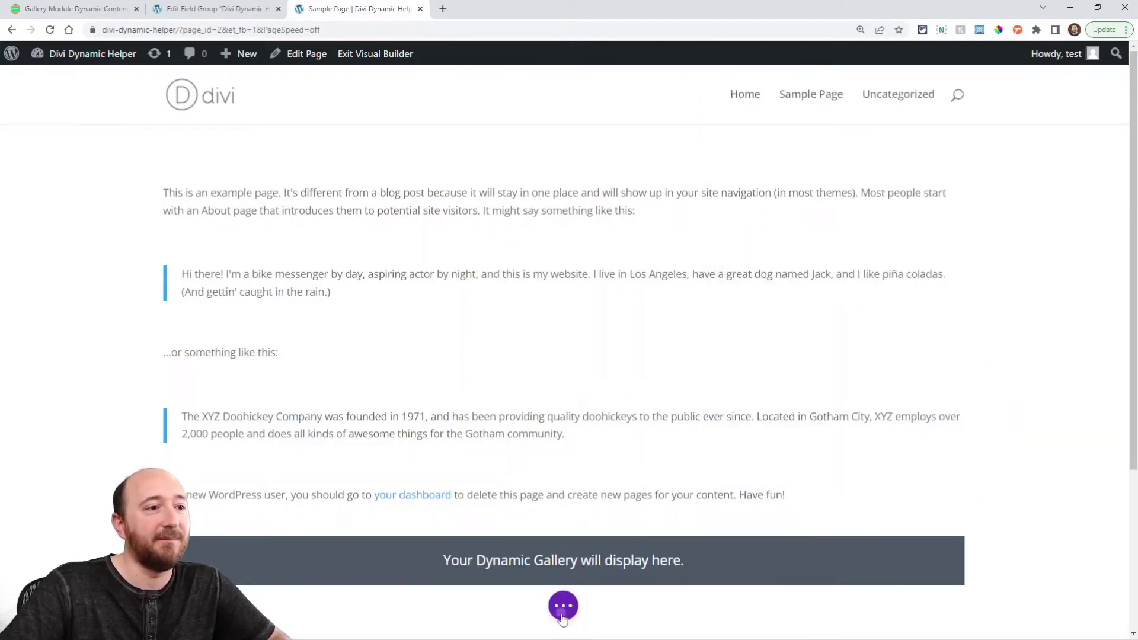
Exit the builder and page the live gallery to its second page and back to the first.
{"action": "left_click", "coordinate": [361, 57]}
{"action": "scroll", "coordinate": [470, 223], "scroll_direction": "down", "scroll_amount": 5}
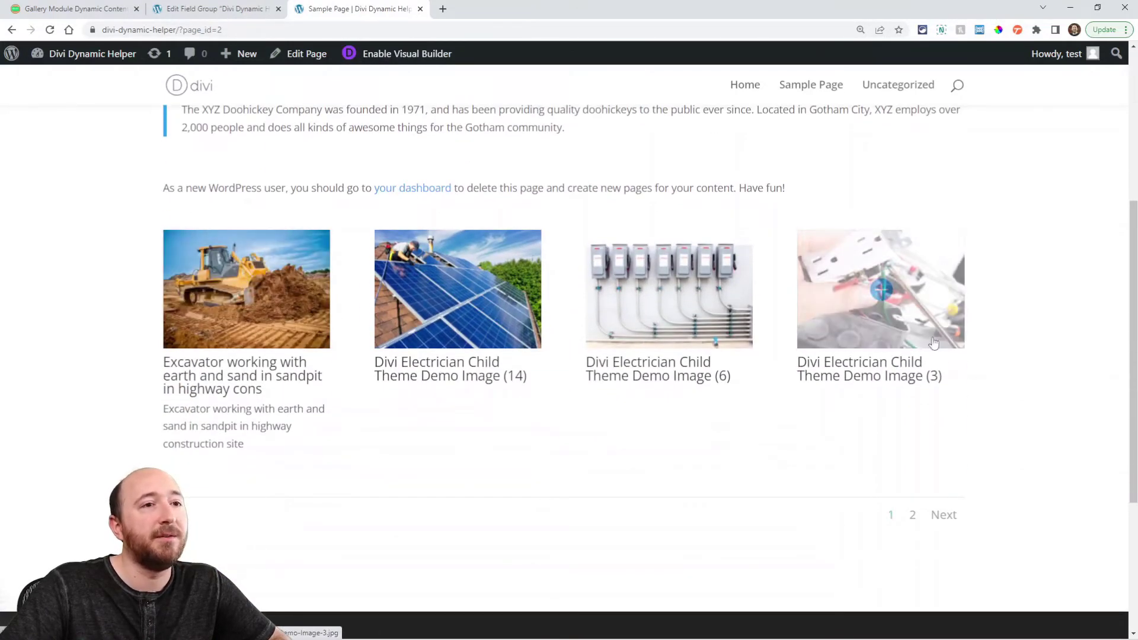
{"action": "left_click", "coordinate": [942, 515]}
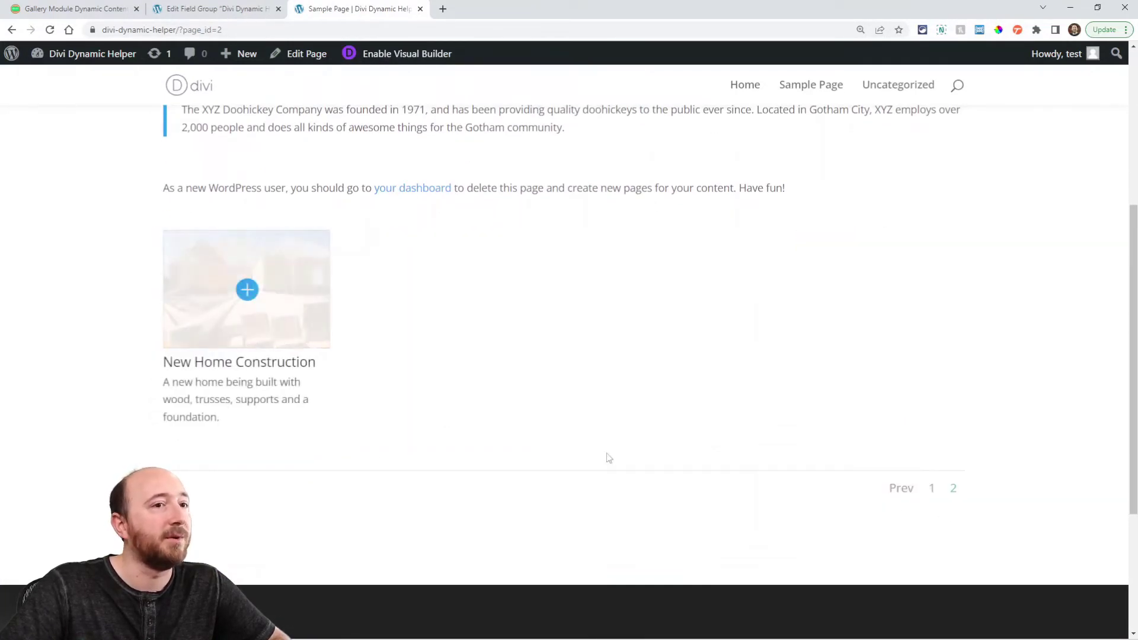
{"action": "left_click", "coordinate": [908, 494]}
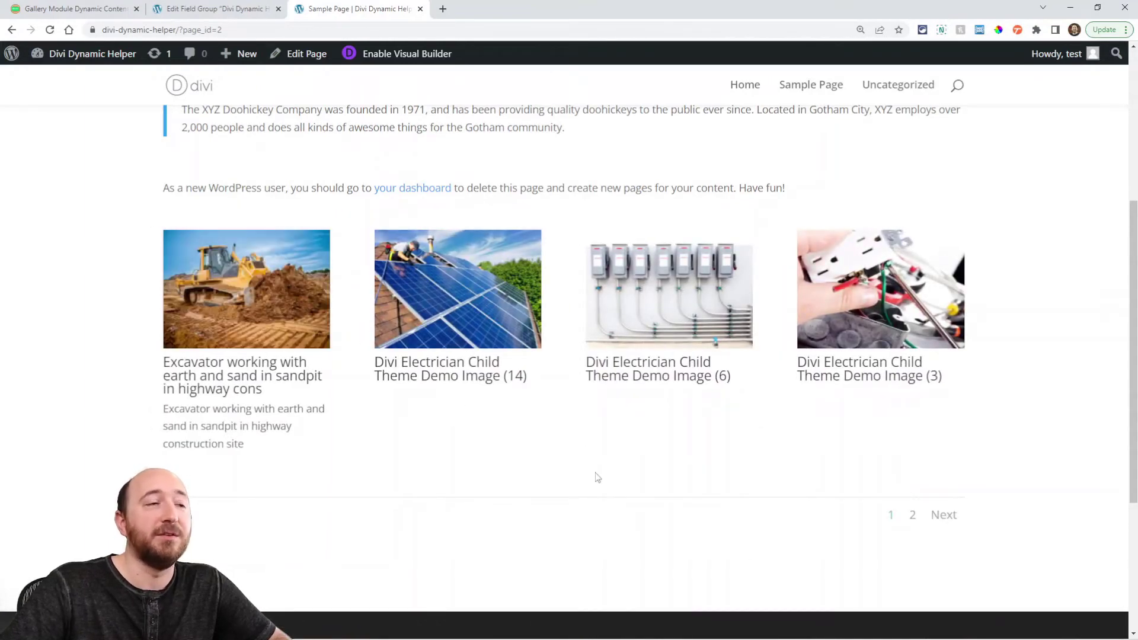
{"action": "scroll", "coordinate": [596, 474], "scroll_direction": "up", "scroll_amount": 1}
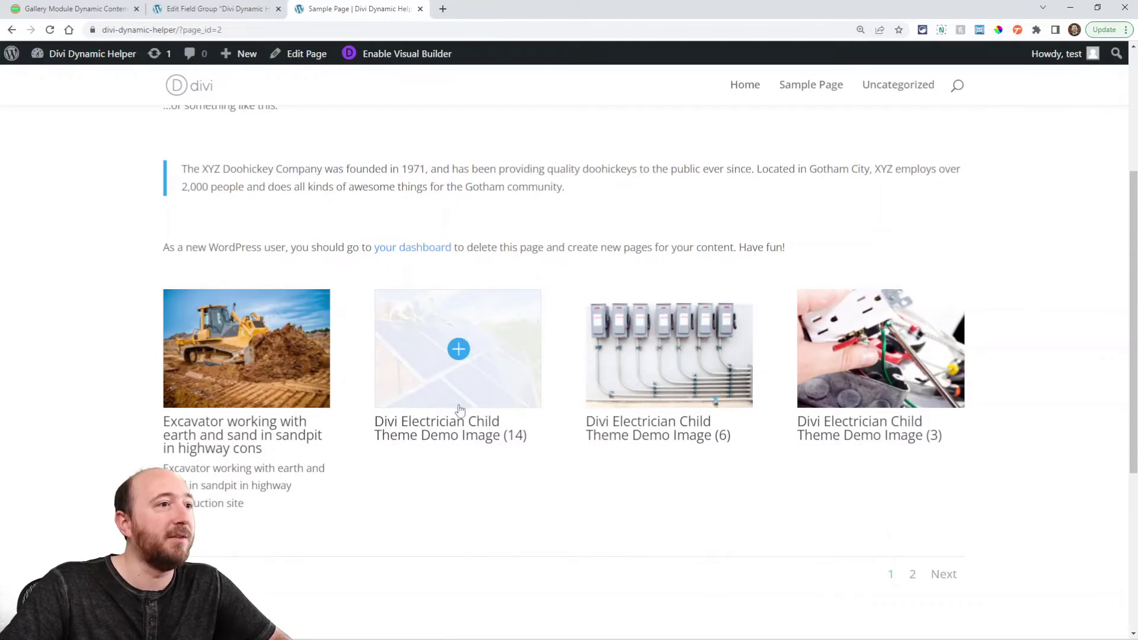
Clear the solar-panel picture from Gallery Group Image 2, update the Sample Page, and review the gallery.
{"action": "left_click", "coordinate": [299, 56]}
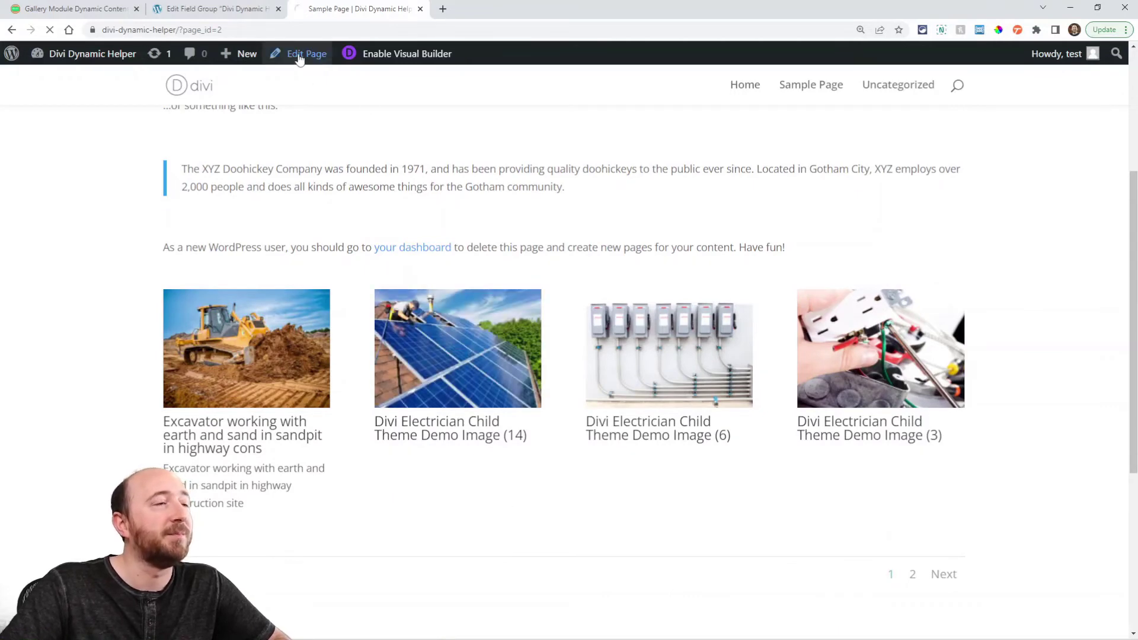
{"action": "scroll", "coordinate": [439, 332], "scroll_direction": "down", "scroll_amount": 9}
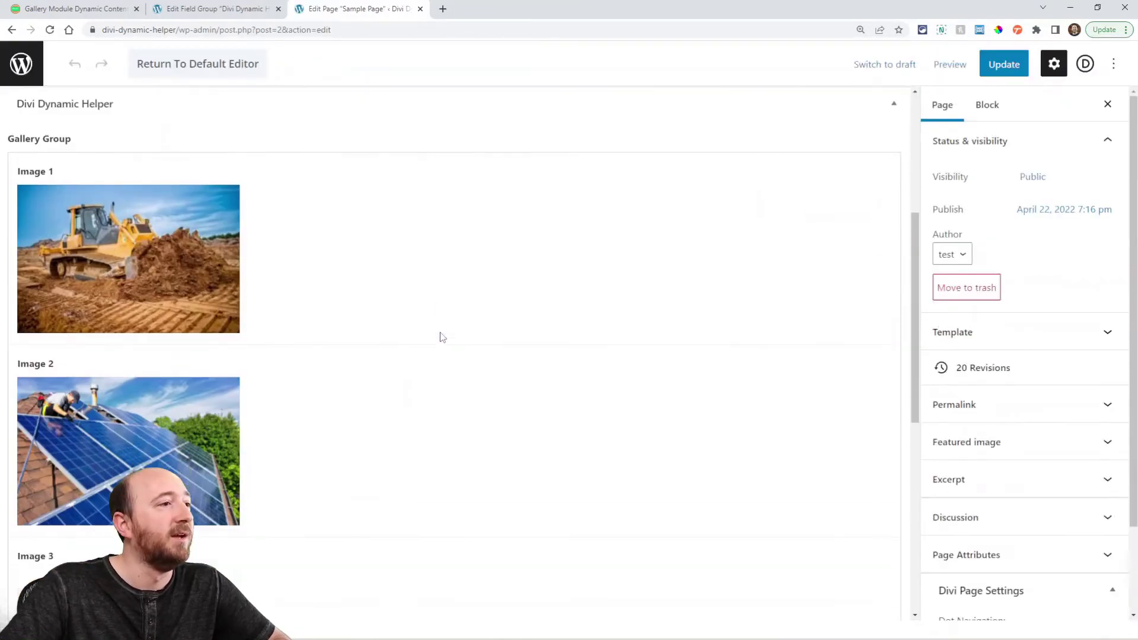
{"action": "left_click", "coordinate": [226, 213]}
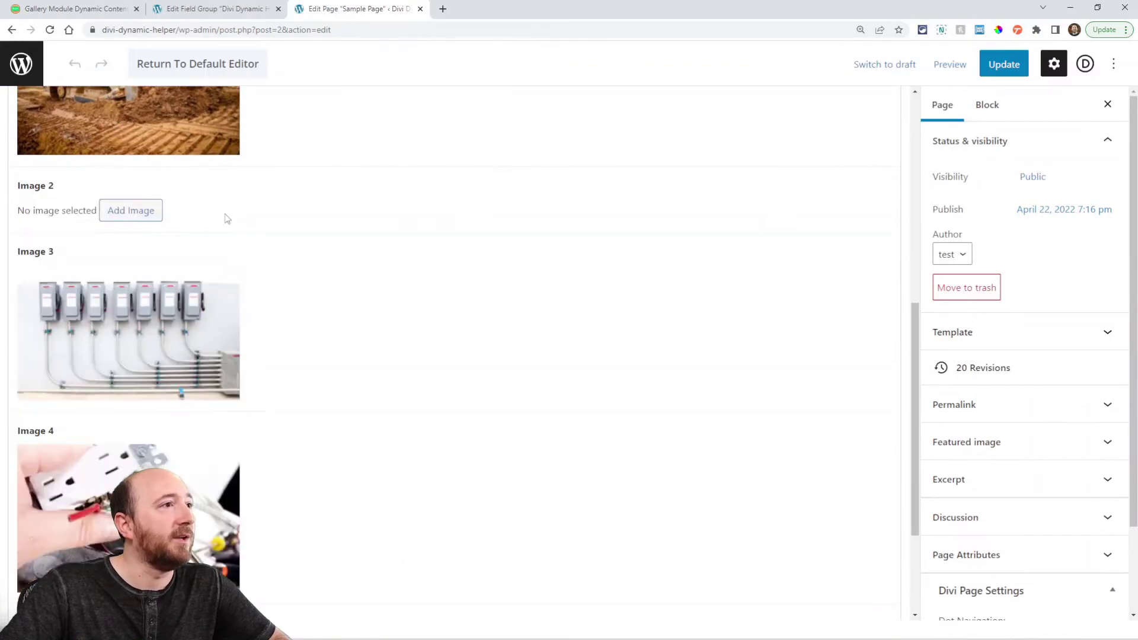
{"action": "scroll", "coordinate": [216, 330], "scroll_direction": "up", "scroll_amount": 3}
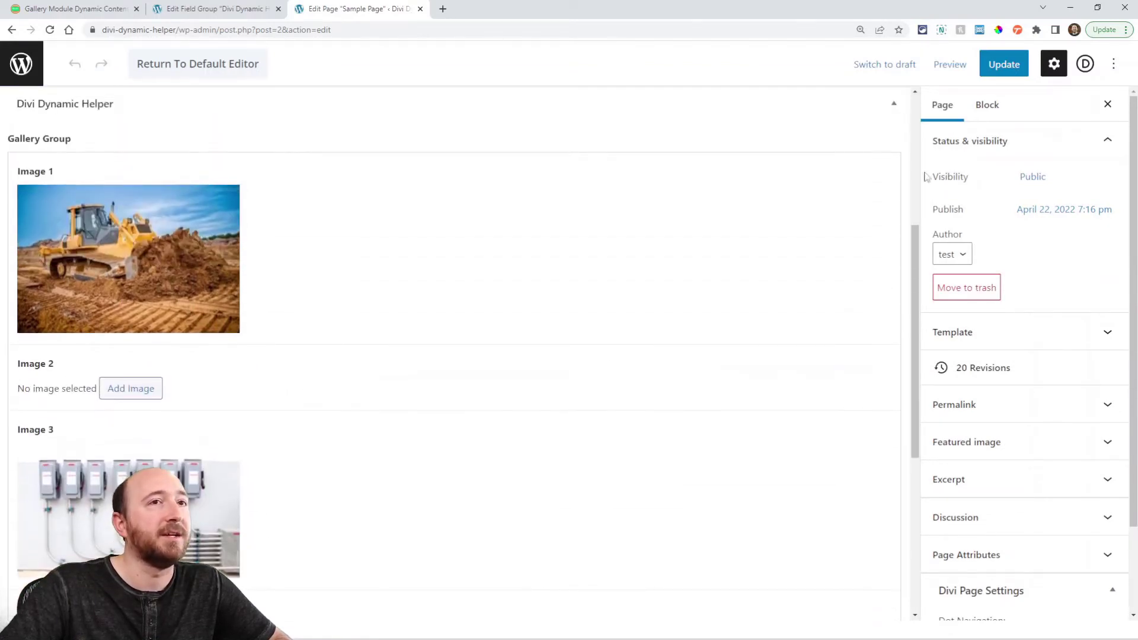
{"action": "left_click", "coordinate": [1003, 64]}
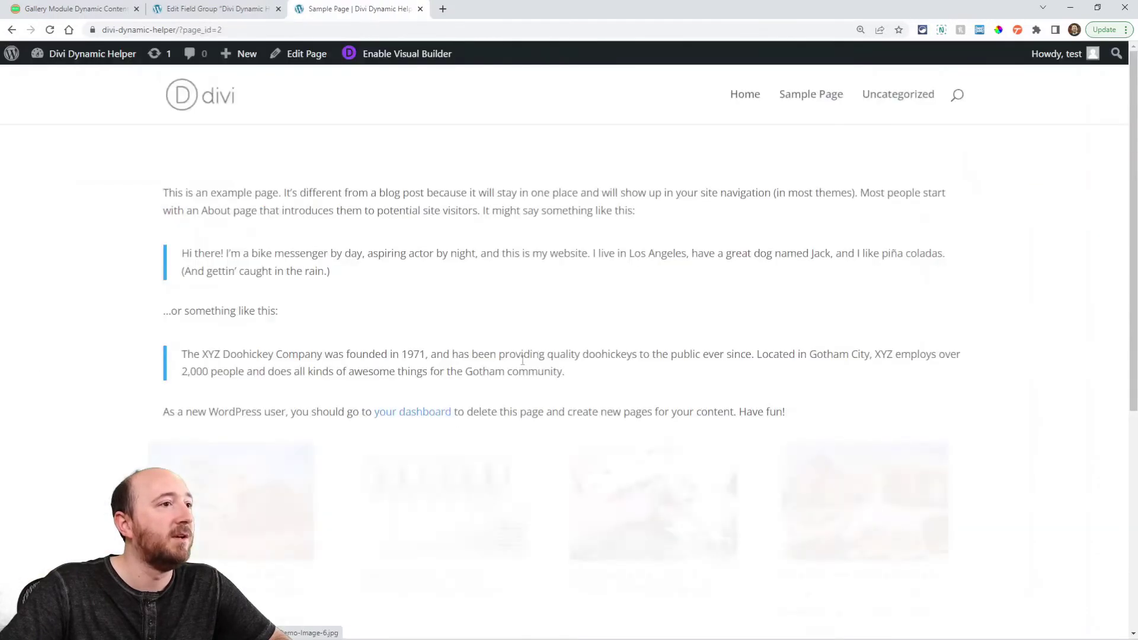
{"action": "scroll", "coordinate": [551, 302], "scroll_direction": "down", "scroll_amount": 4}
{"action": "scroll", "coordinate": [552, 302], "scroll_direction": "down", "scroll_amount": 3}
{"action": "scroll", "coordinate": [610, 338], "scroll_direction": "up", "scroll_amount": 2}
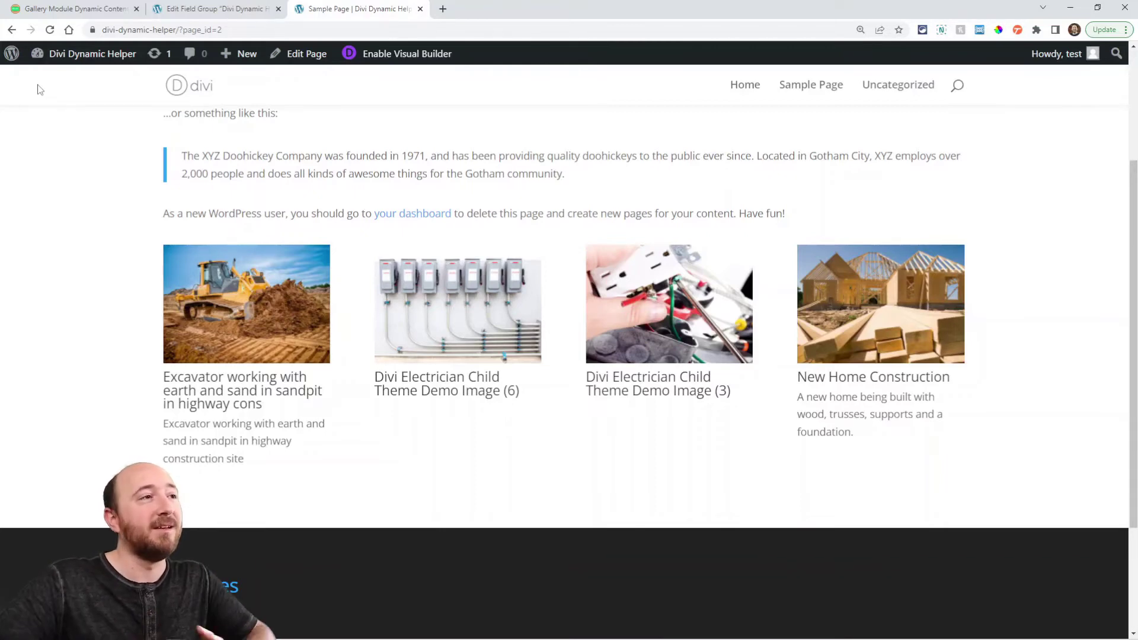
Switch to the Pee-Aye Creative guide and scroll to 'Using A Standard Custom Field With Image IDs'.
{"action": "key", "text": "ctrl+1"}
{"action": "scroll", "coordinate": [600, 308], "scroll_direction": "down", "scroll_amount": 8}
{"action": "scroll", "coordinate": [603, 325], "scroll_direction": "down", "scroll_amount": 15}
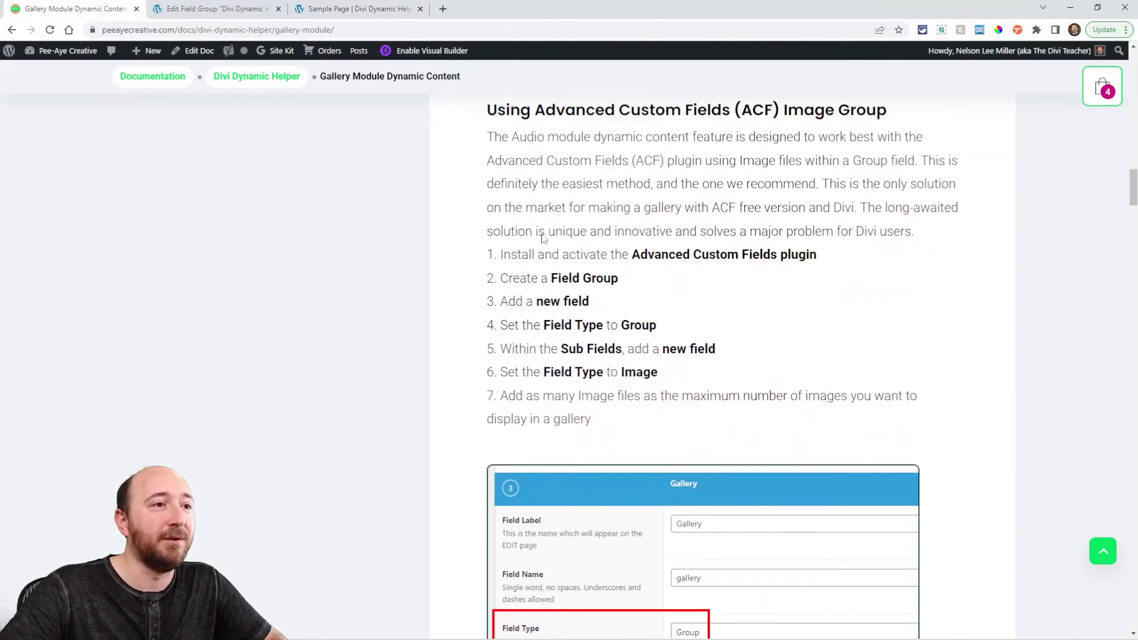
{"action": "scroll", "coordinate": [1113, 358], "scroll_direction": "down", "scroll_amount": 20}
{"action": "scroll", "coordinate": [1113, 358], "scroll_direction": "down", "scroll_amount": 10}
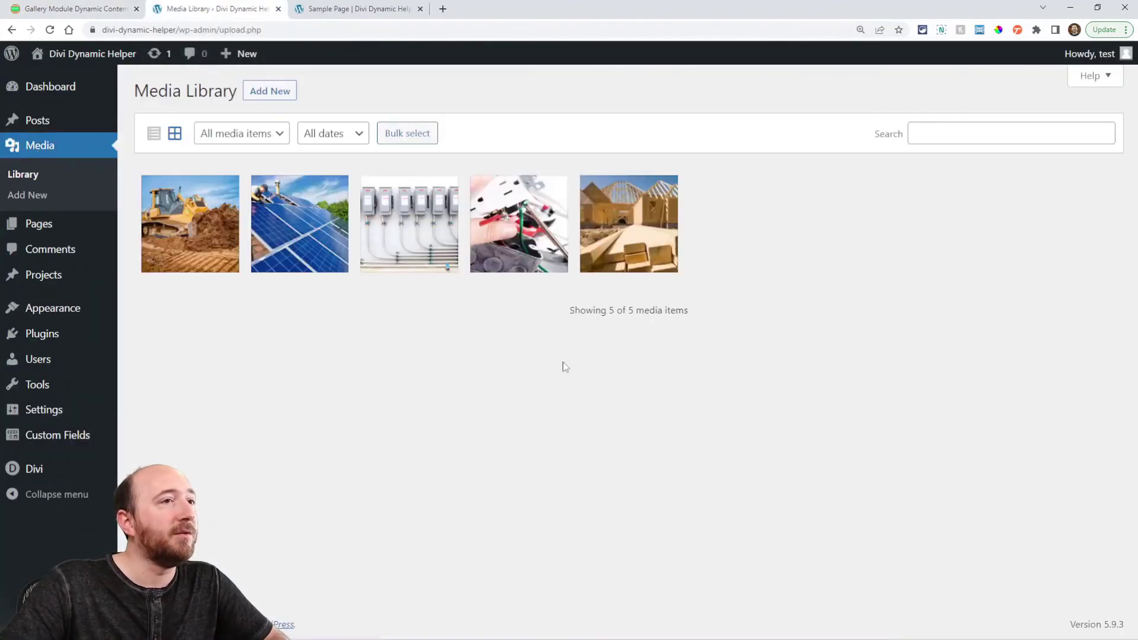
Read the excavator image's ID 44 from its Media Library attachment details URL.
{"action": "left_click", "coordinate": [215, 245]}
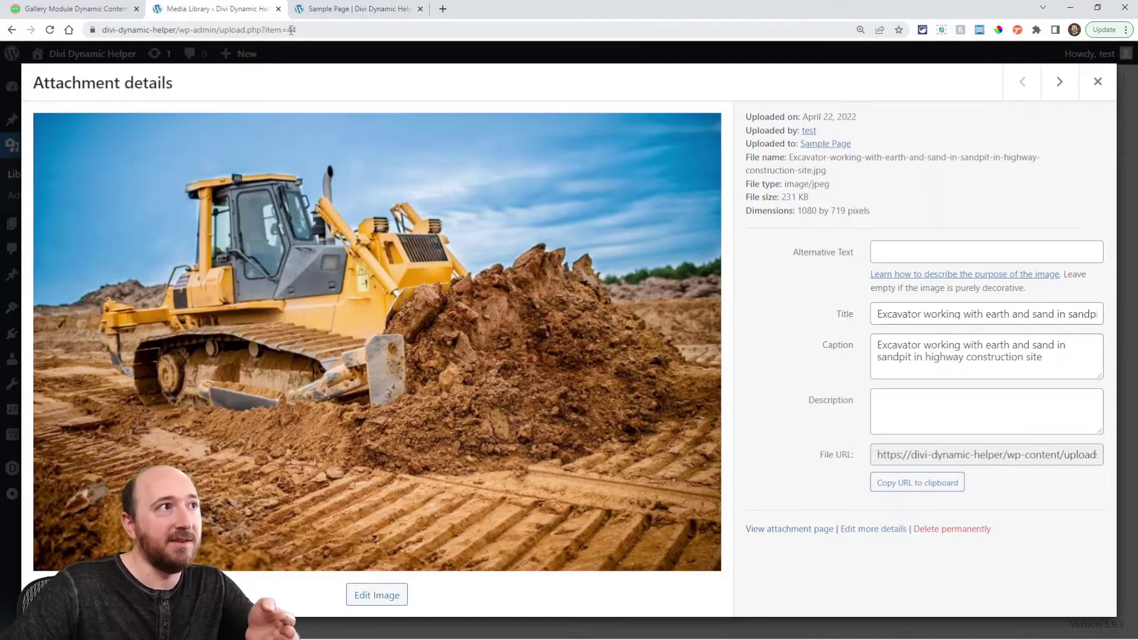
{"action": "left_click", "coordinate": [290, 30]}
{"action": "double_click", "coordinate": [318, 30]}
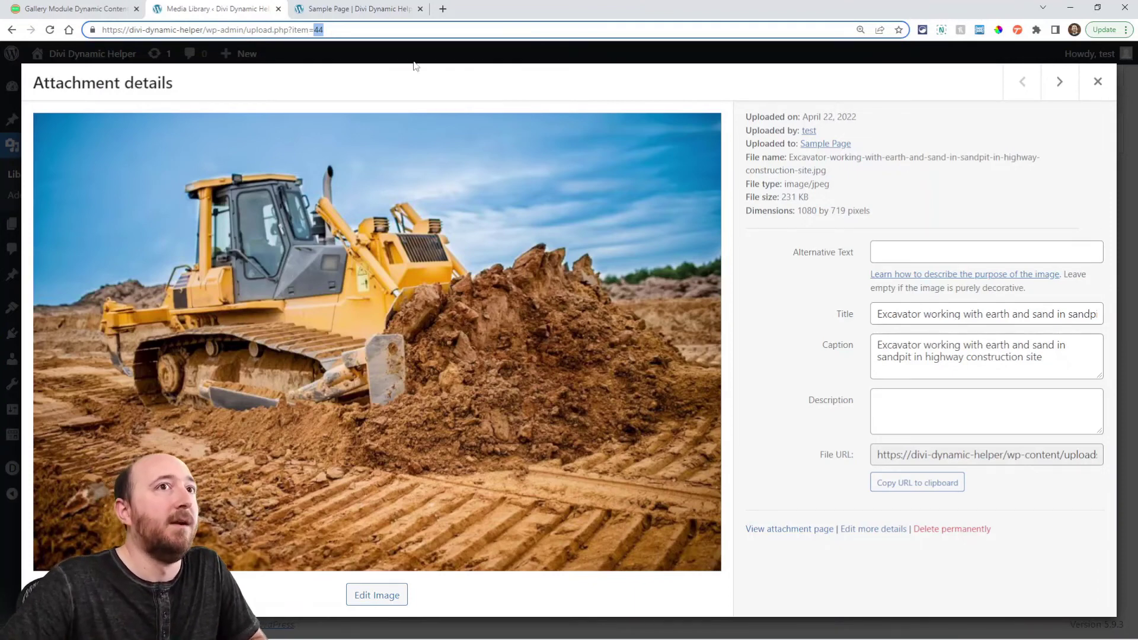
{"action": "left_click", "coordinate": [1098, 81]}
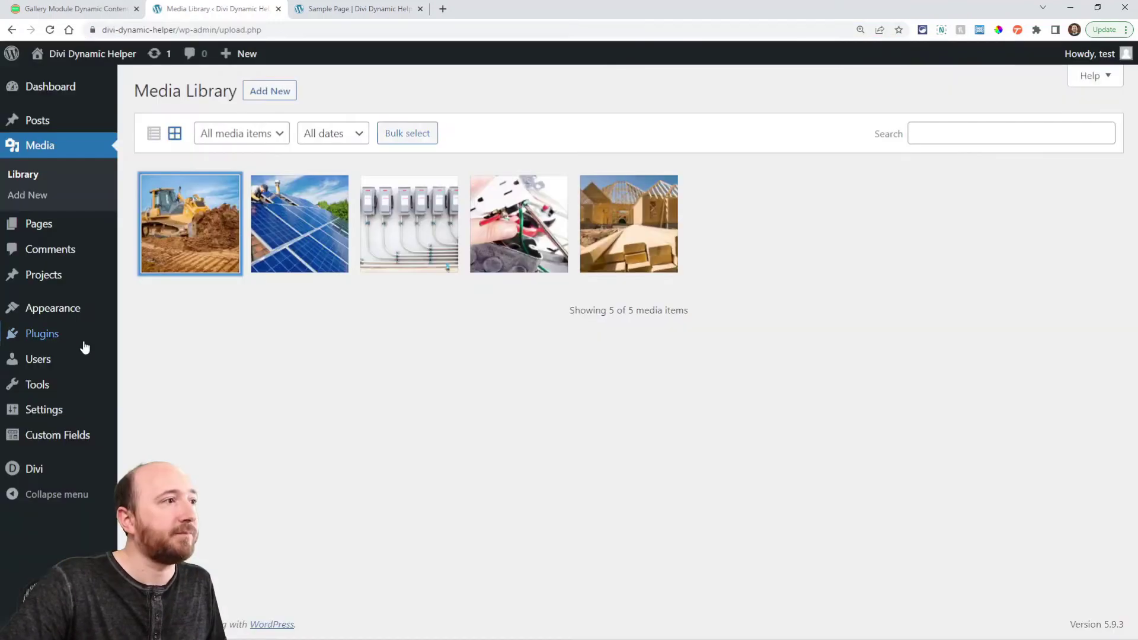
Deactivate the Advanced Custom Fields plugin and return to the Sample Page tab.
{"action": "left_click", "coordinate": [44, 335]}
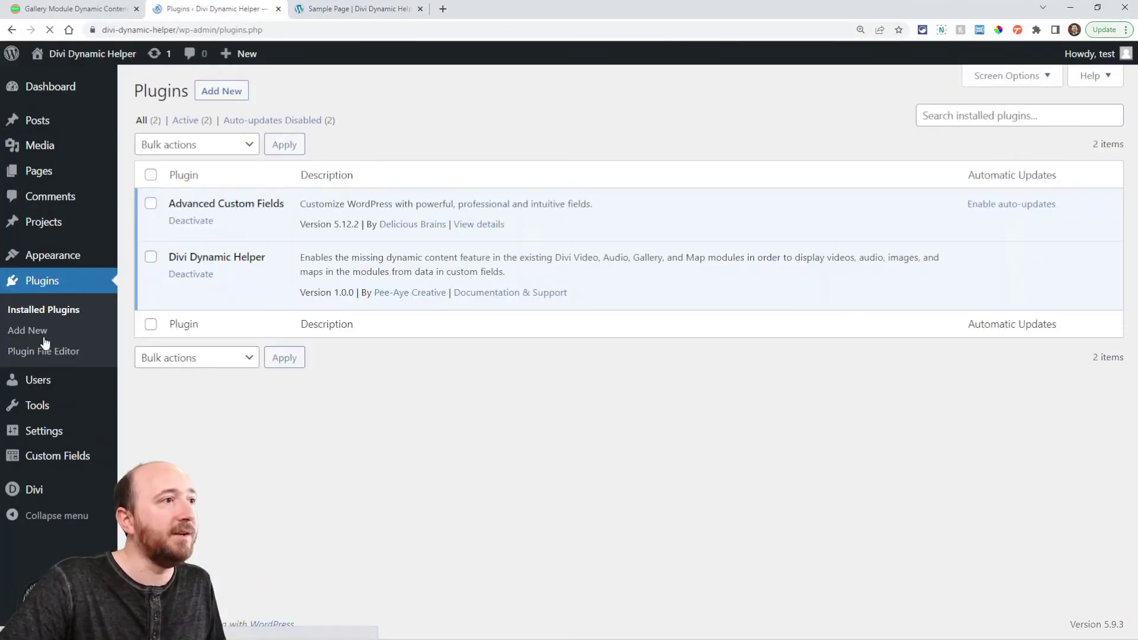
{"action": "left_click", "coordinate": [190, 221]}
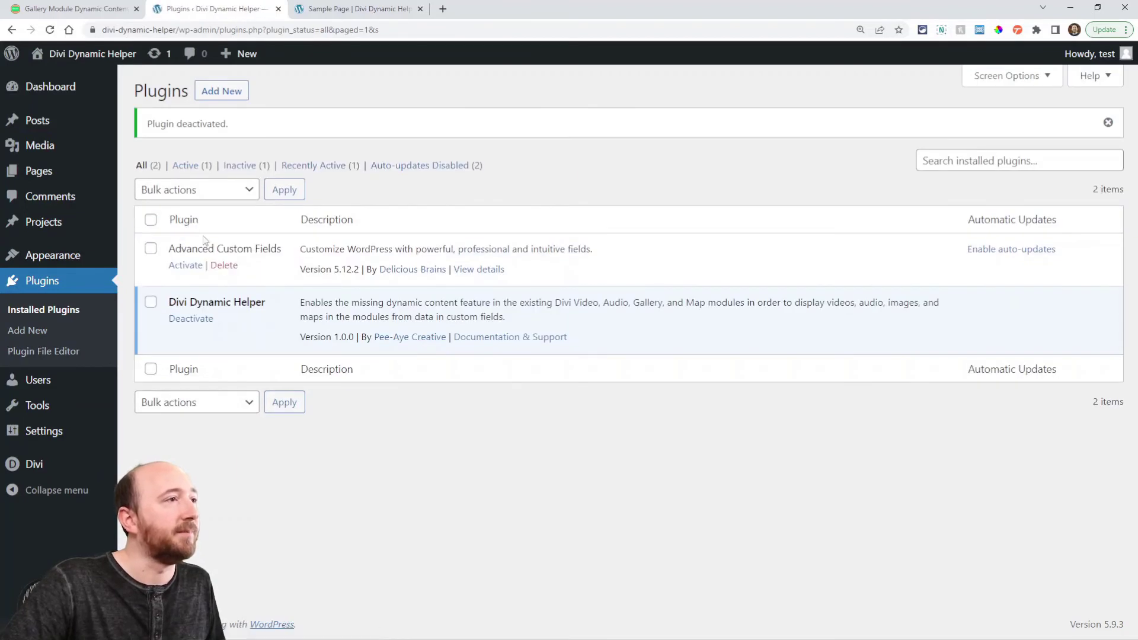
{"action": "left_click", "coordinate": [325, 5]}
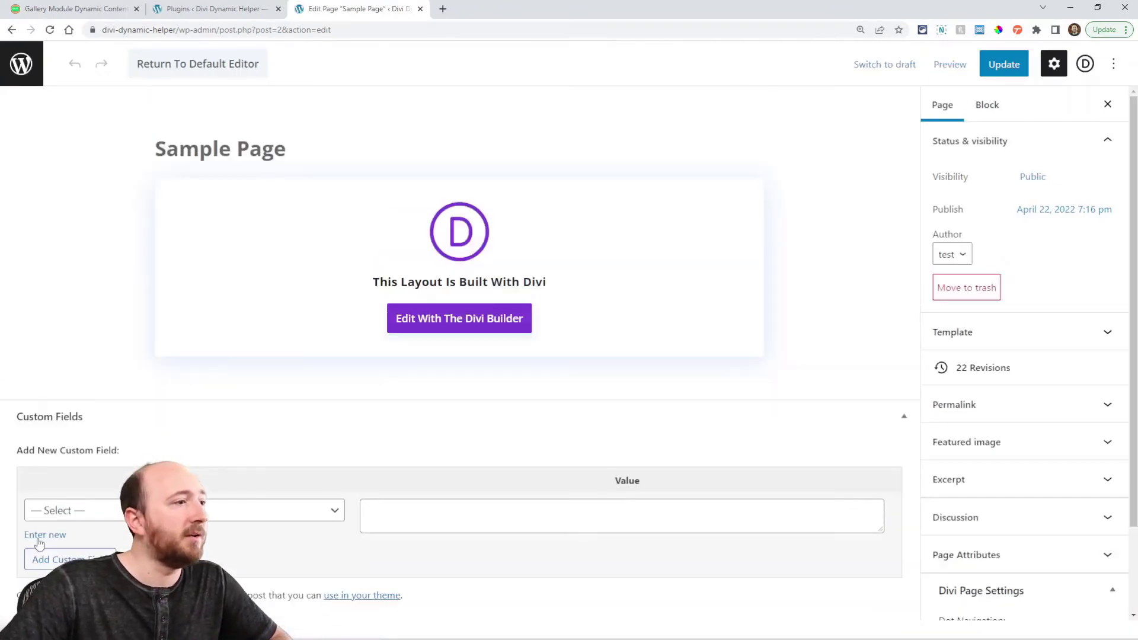
Add a new Gallery Image IDs custom field on the Sample Page with value 44.
{"action": "left_click", "coordinate": [37, 537]}
{"action": "left_click", "coordinate": [82, 507]}
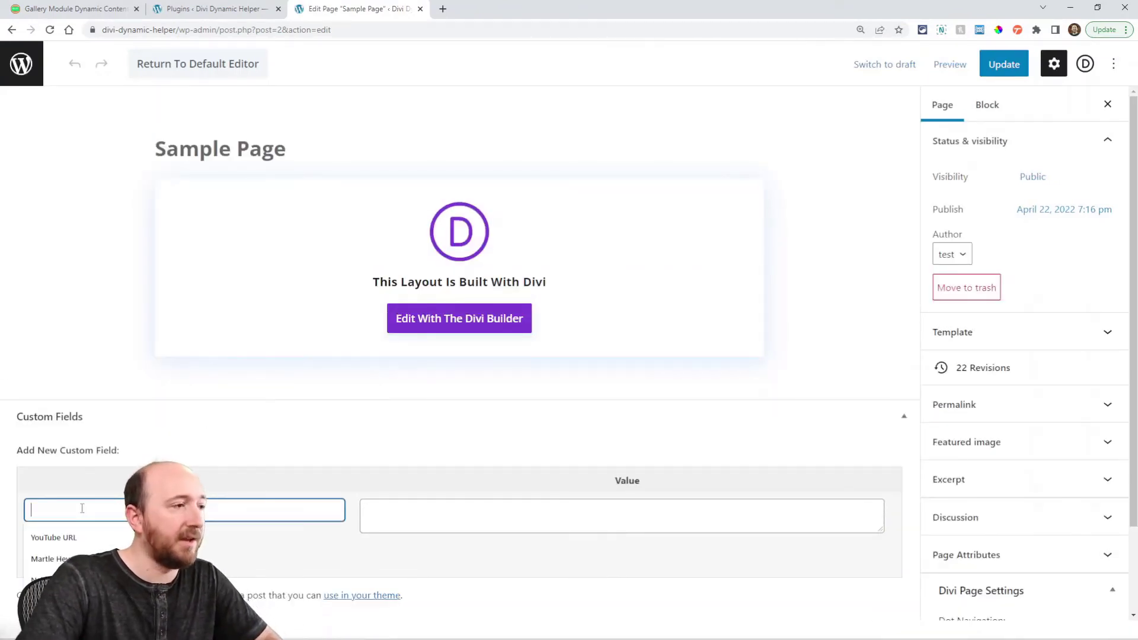
{"action": "type", "text": "Image"}
{"action": "key", "text": "BackSpace"}
{"action": "key", "text": "BackSpace"}
{"action": "key", "text": "BackSpace"}
{"action": "key", "text": "BackSpace"}
{"action": "key", "text": "BackSpace"}
{"action": "type", "text": "Gallery Image"}
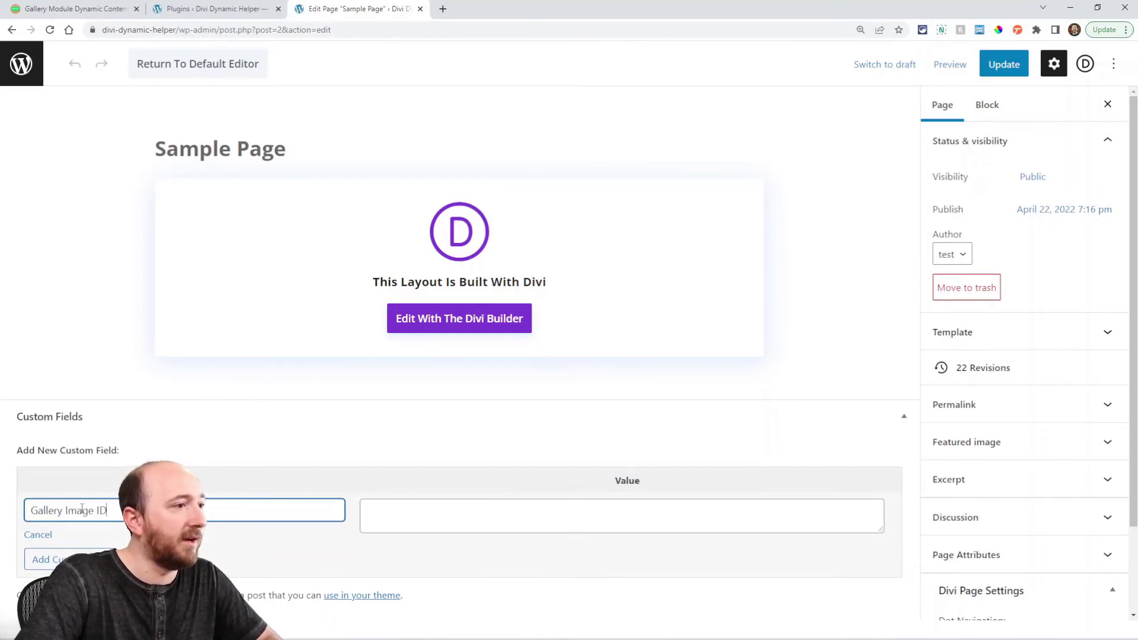
{"action": "left_click", "coordinate": [463, 520]}
{"action": "type", "text": "44,"}
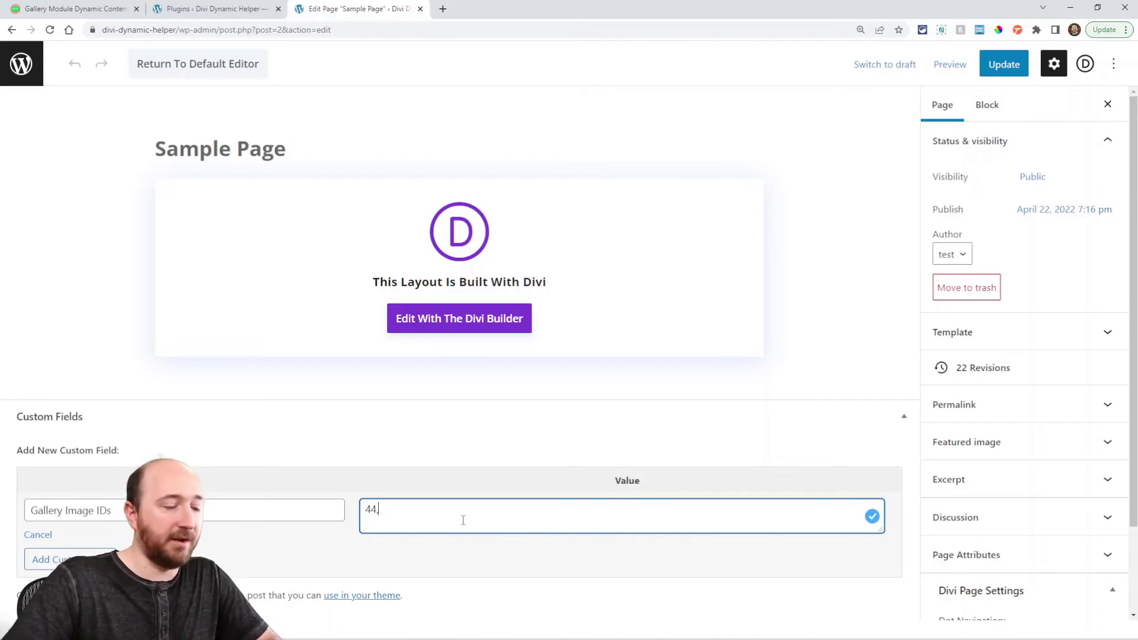
Look up the solar-panel image's ID 43, append it to make 44,43, and update the page.
{"action": "left_click", "coordinate": [213, 8]}
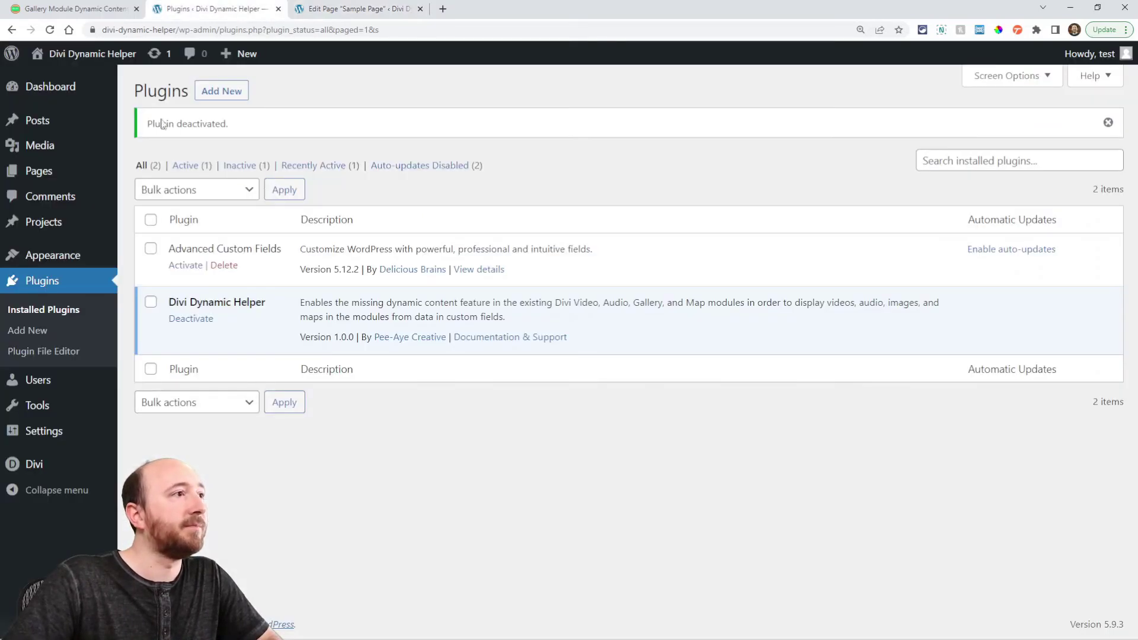
{"action": "left_click", "coordinate": [40, 148]}
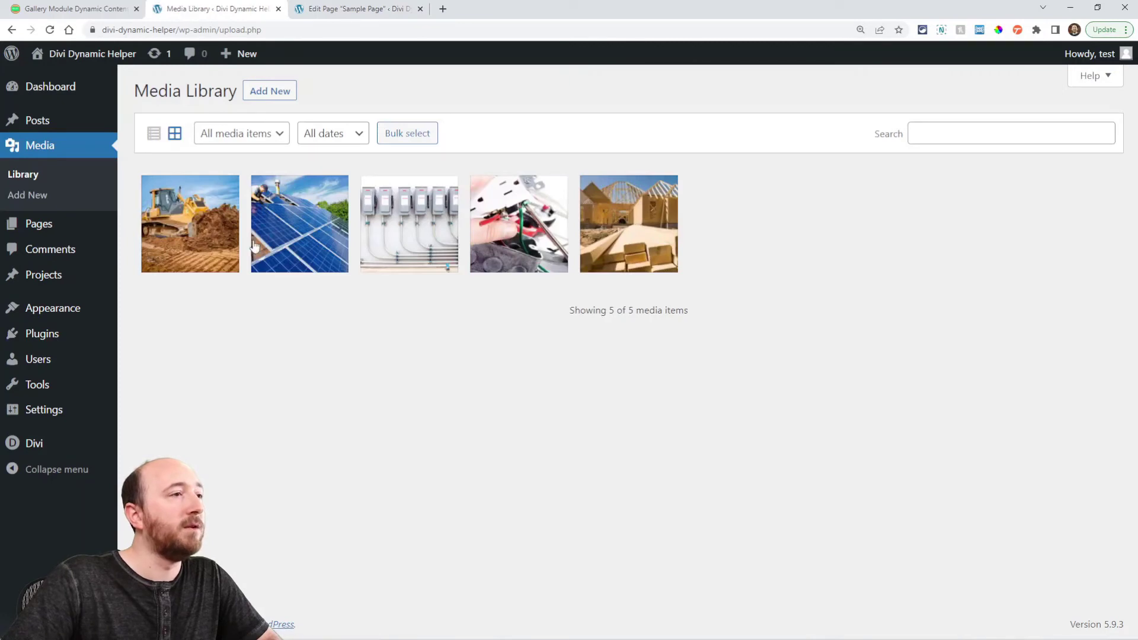
{"action": "left_click", "coordinate": [306, 240]}
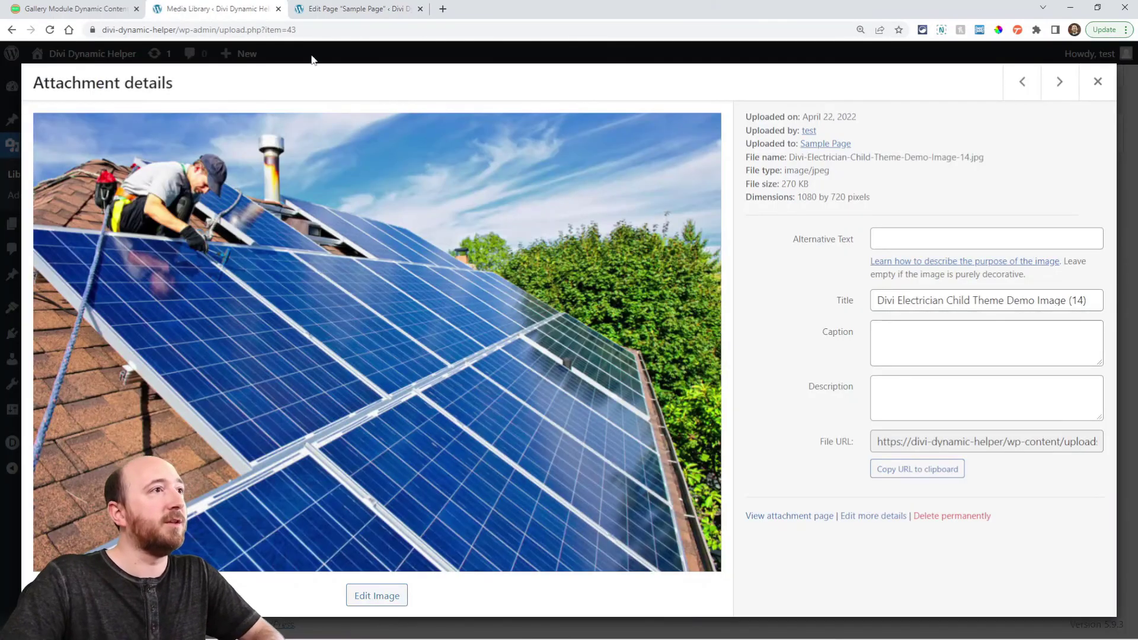
{"action": "left_click", "coordinate": [355, 9]}
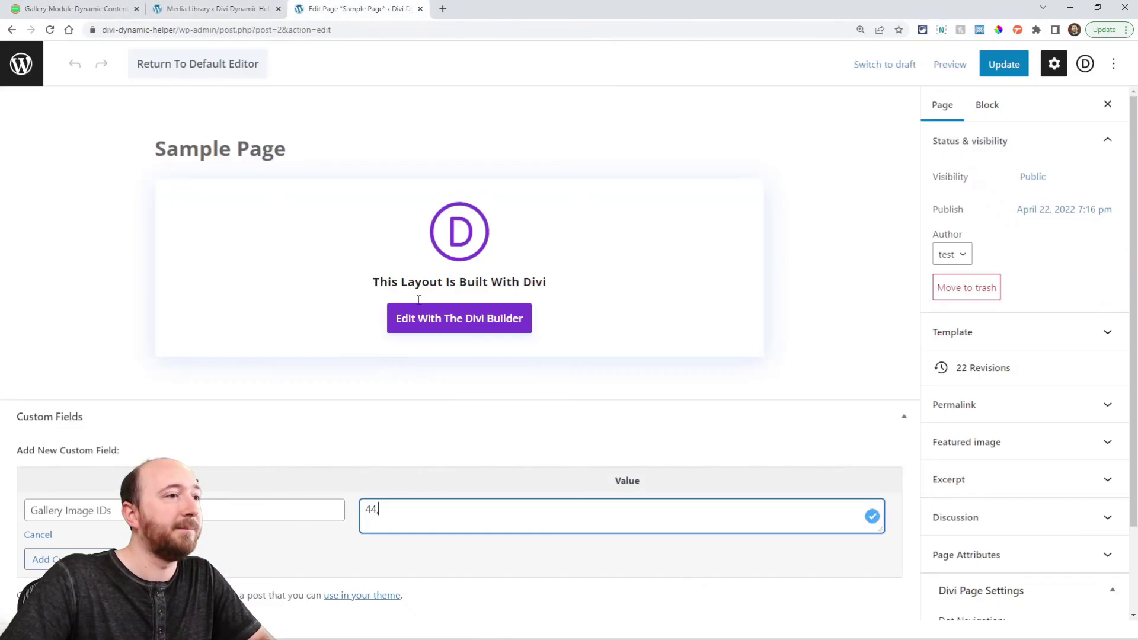
{"action": "type", "text": "43"}
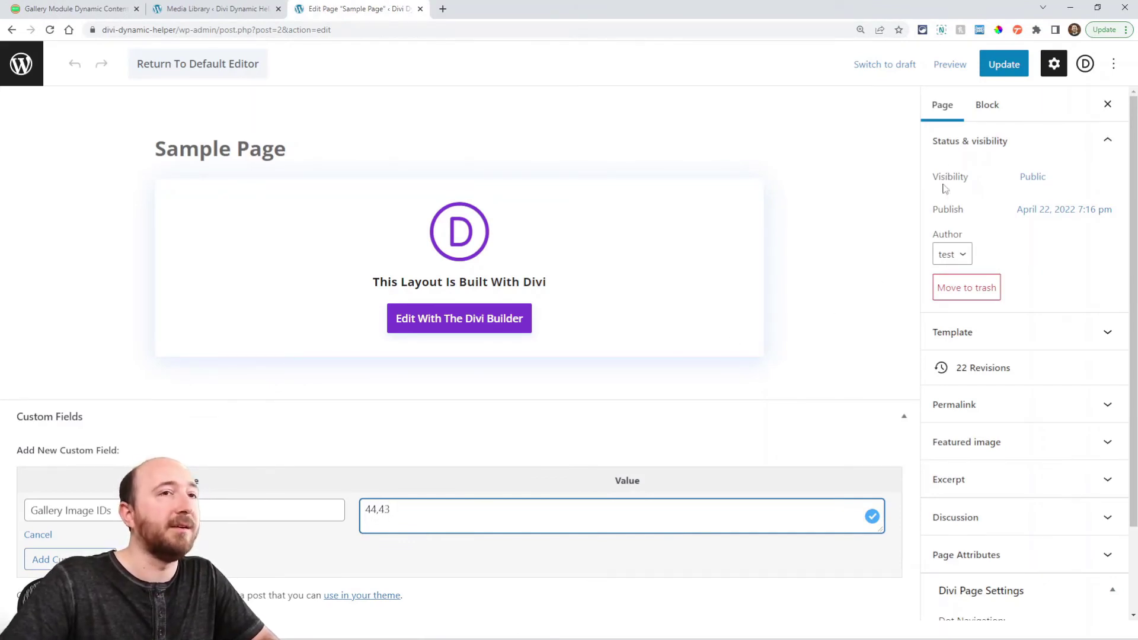
{"action": "left_click", "coordinate": [1004, 64]}
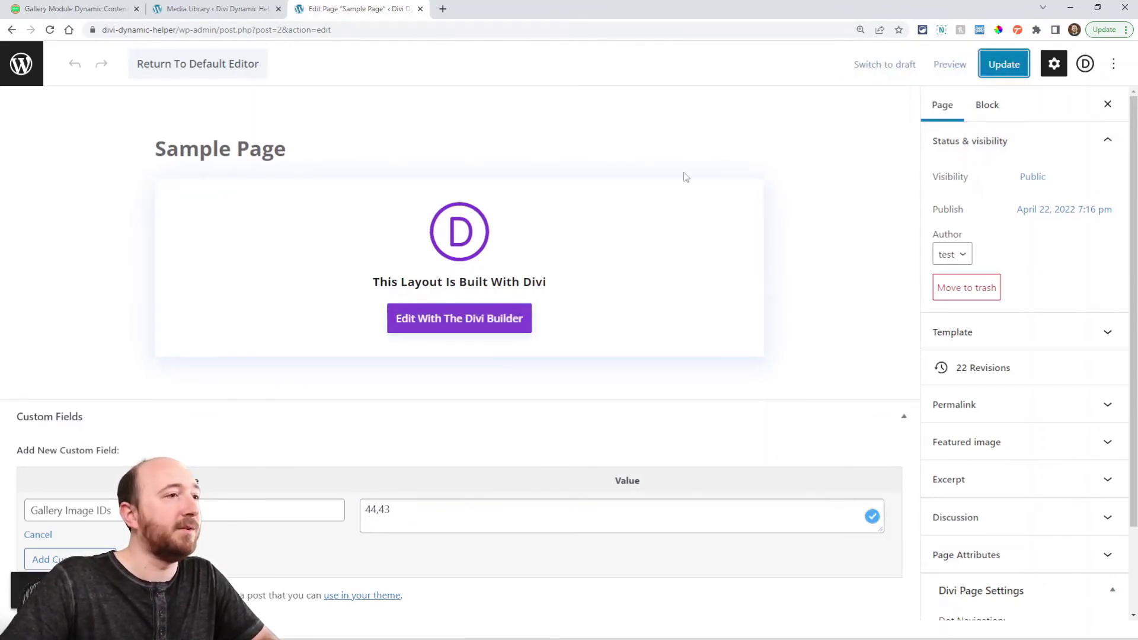
{"action": "left_click", "coordinate": [427, 320]}
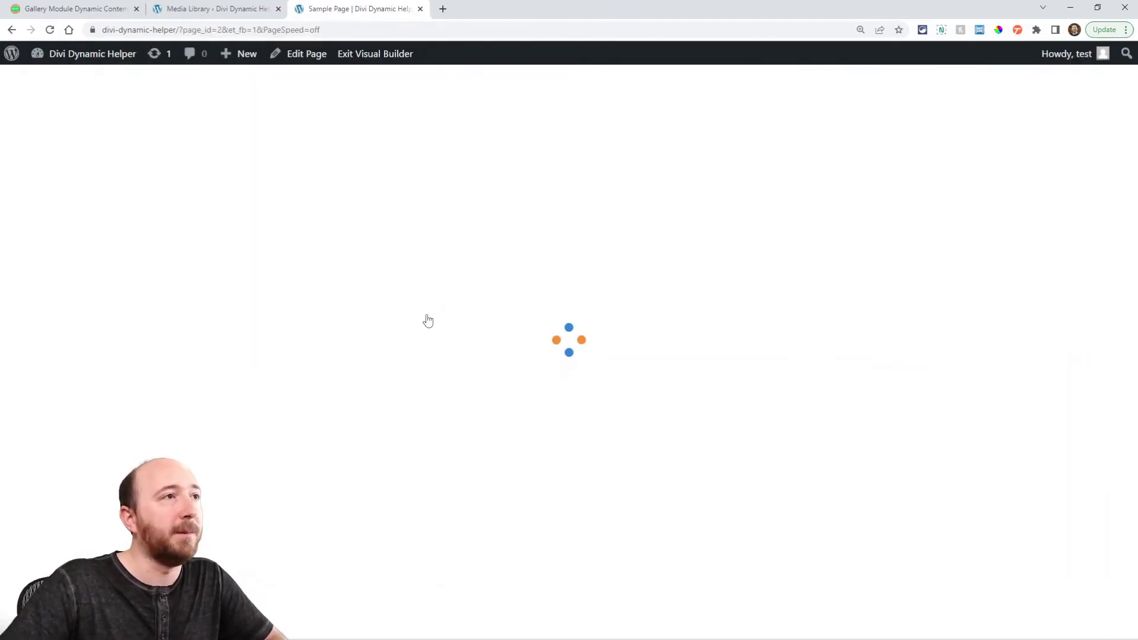
Source the gallery Images from the Gallery Image IDs field, save the layout, and view the live page.
{"action": "left_click", "coordinate": [977, 273]}
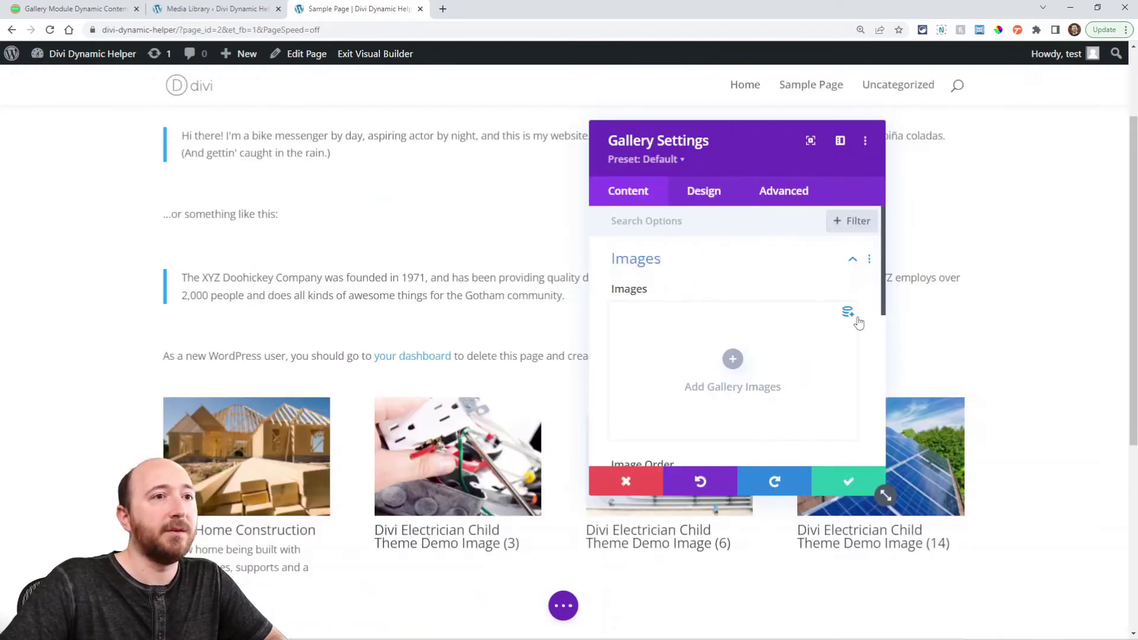
{"action": "left_click", "coordinate": [857, 320]}
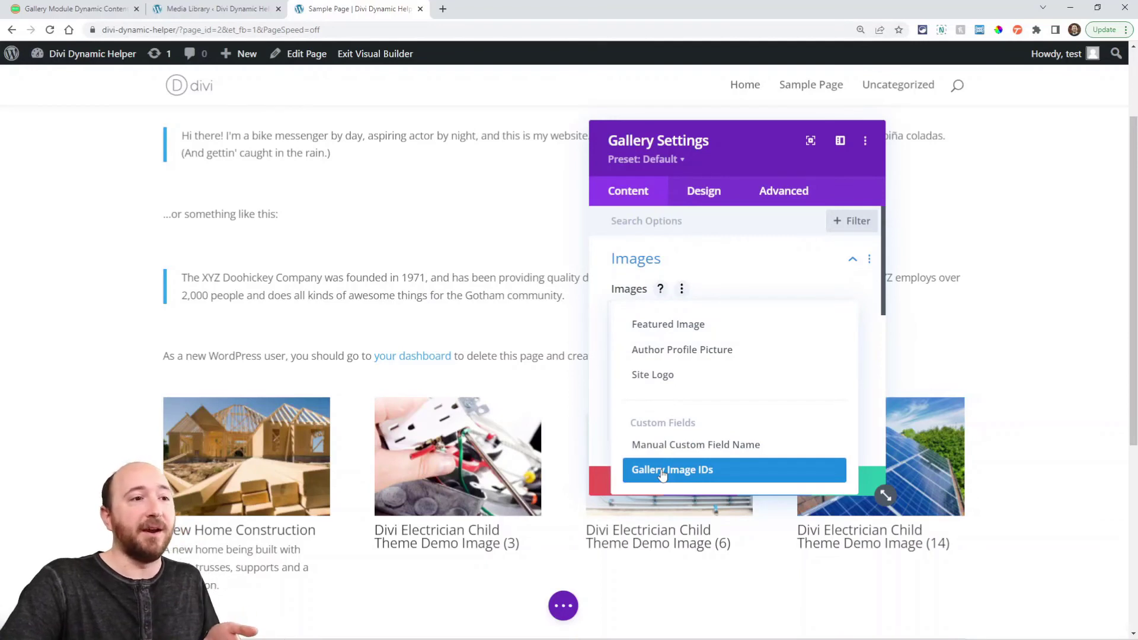
{"action": "left_click", "coordinate": [661, 472]}
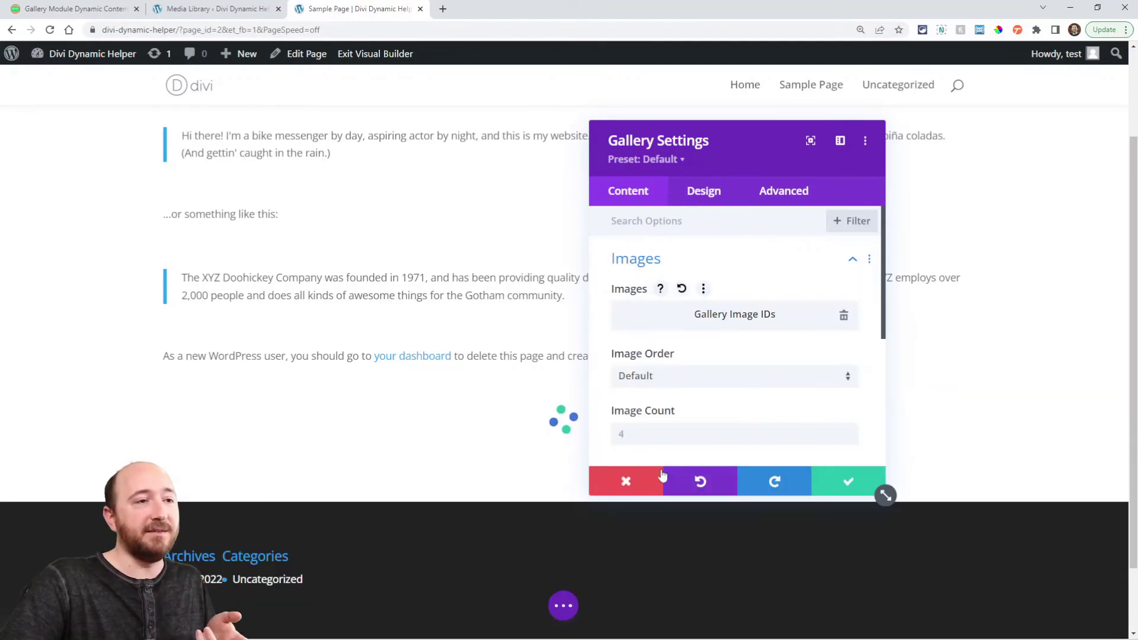
{"action": "left_click", "coordinate": [840, 483]}
{"action": "left_click", "coordinate": [563, 605]}
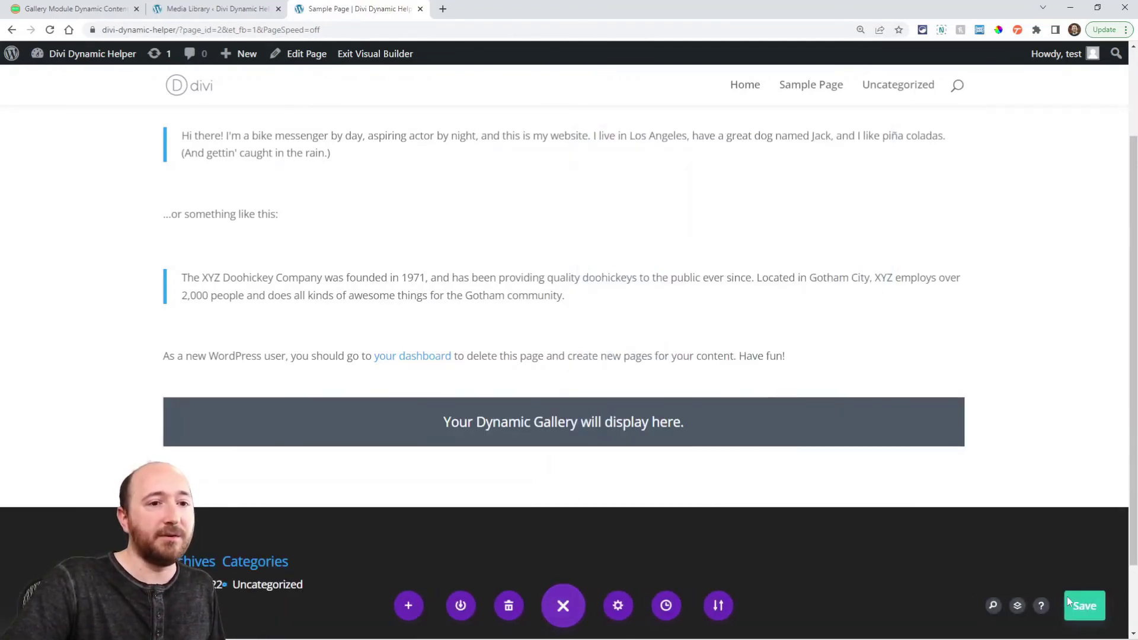
{"action": "left_click", "coordinate": [1075, 601]}
{"action": "left_click", "coordinate": [375, 54]}
{"action": "scroll", "coordinate": [622, 259], "scroll_direction": "down", "scroll_amount": 1}
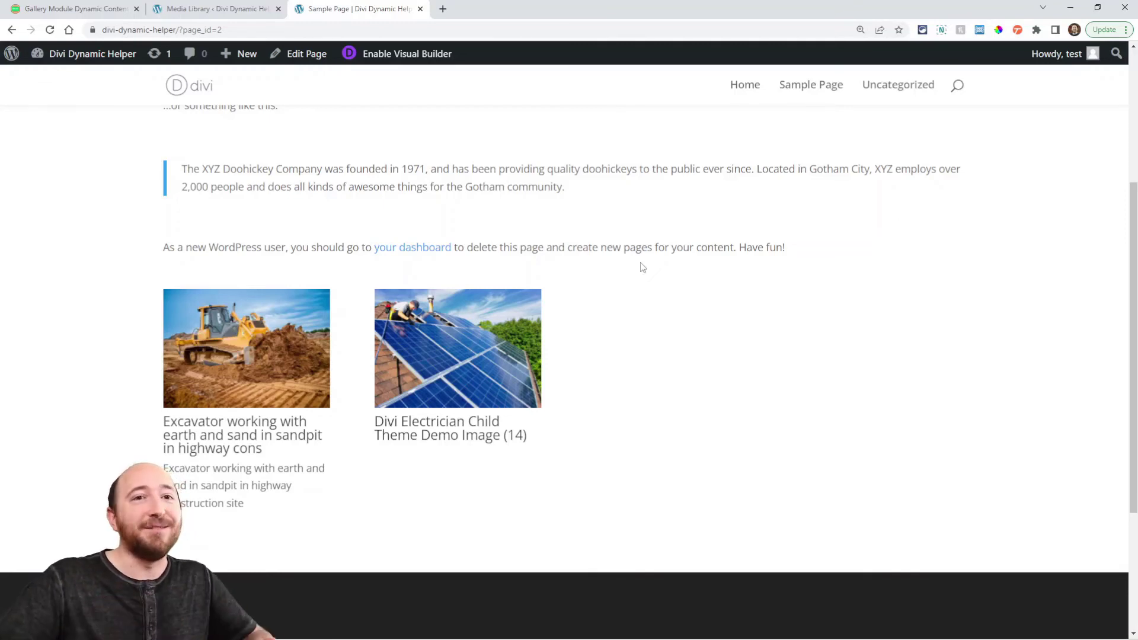
{"action": "left_click", "coordinate": [213, 9]}
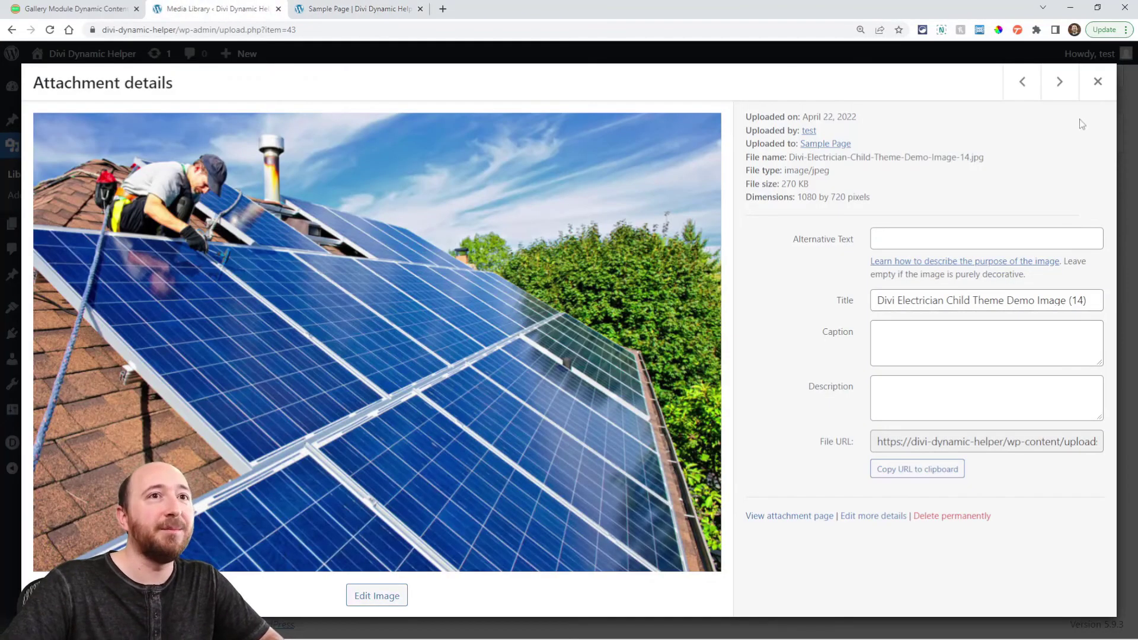
{"action": "left_click", "coordinate": [1058, 84]}
{"action": "left_click", "coordinate": [1057, 85]}
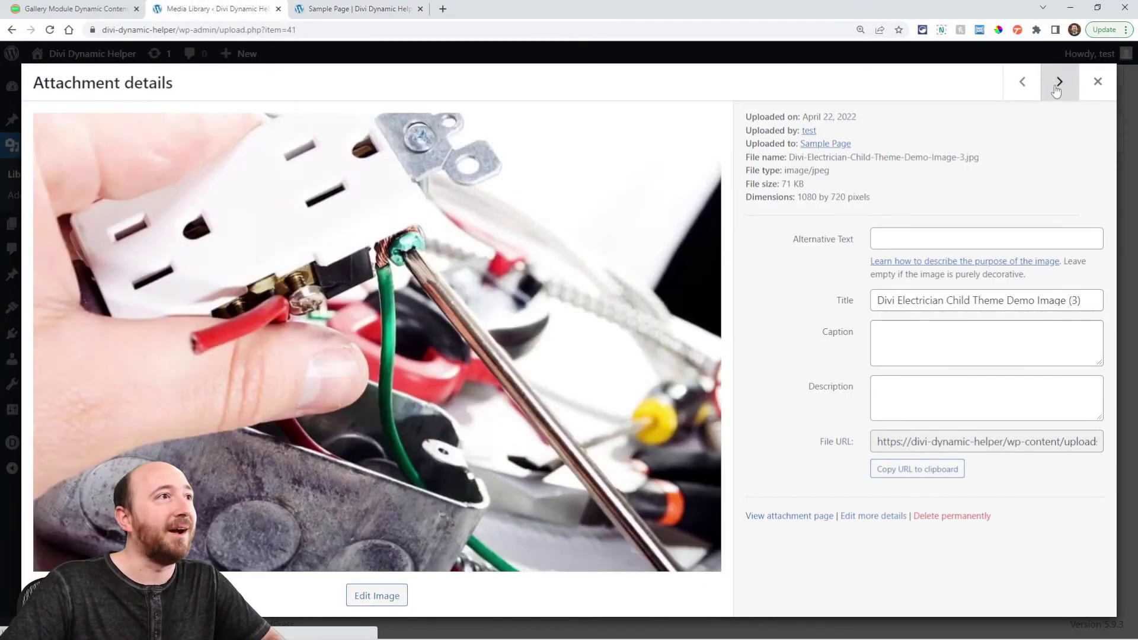
{"action": "left_click", "coordinate": [1058, 84]}
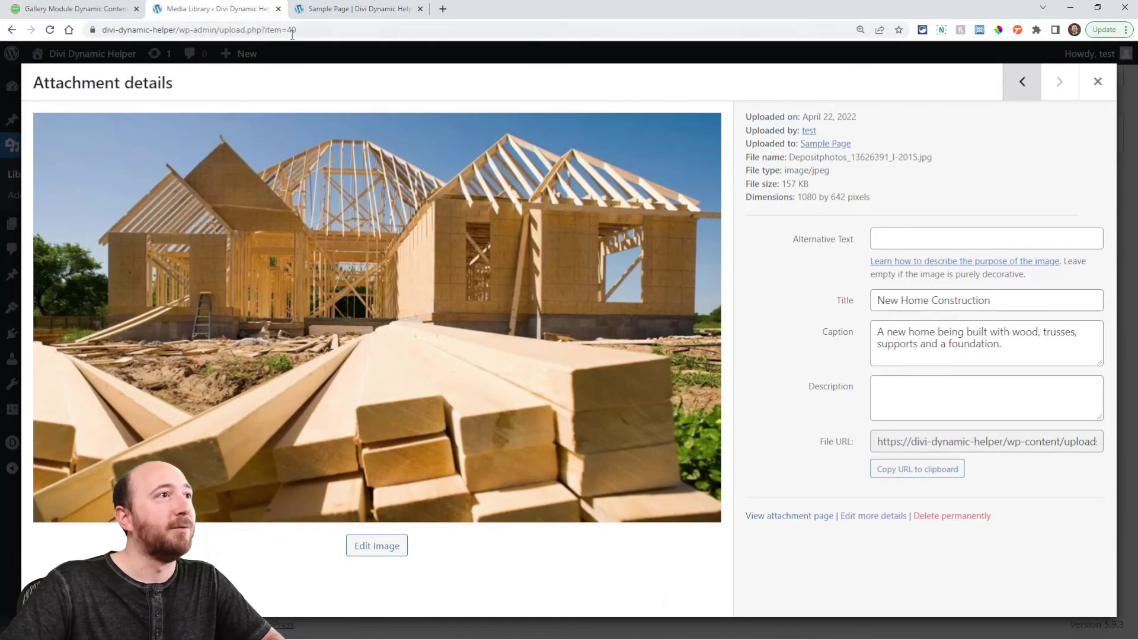
{"action": "left_click", "coordinate": [332, 10]}
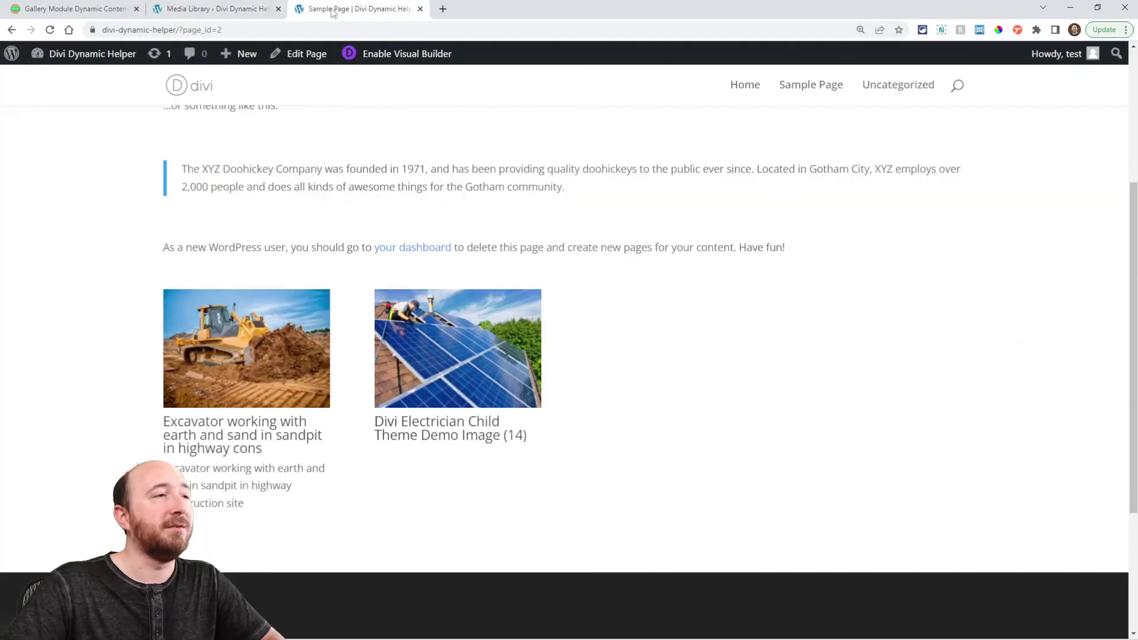
Extend Gallery Image IDs to 44,43,42,41,40, update, and view the gallery's second page.
{"action": "left_click", "coordinate": [302, 58]}
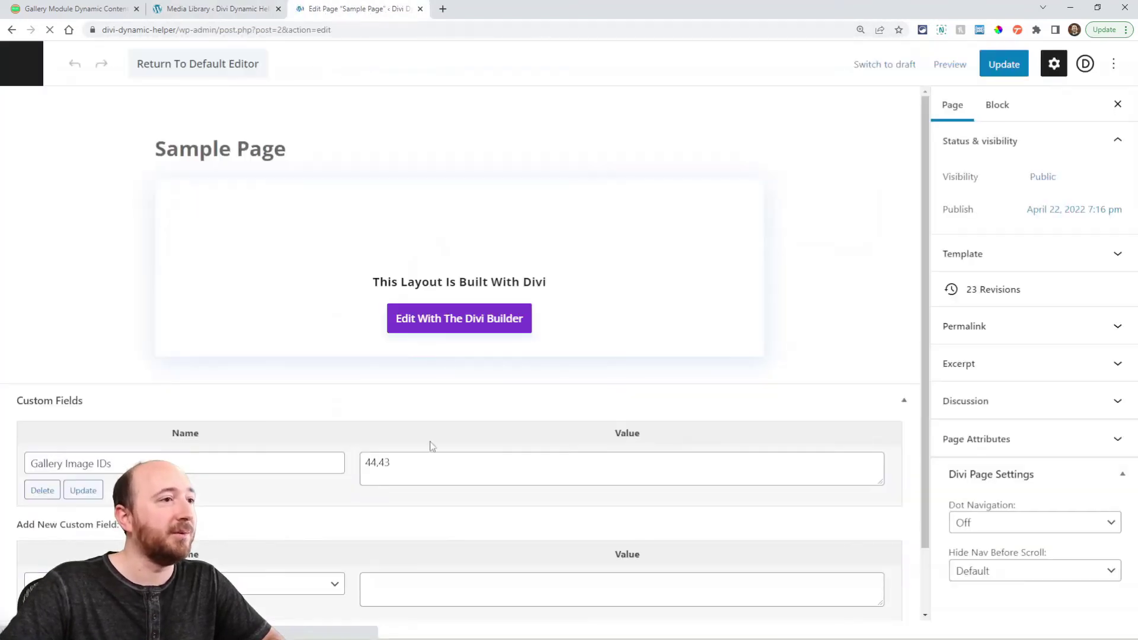
{"action": "left_click", "coordinate": [422, 466]}
{"action": "type", "text": ",42,41,40"}
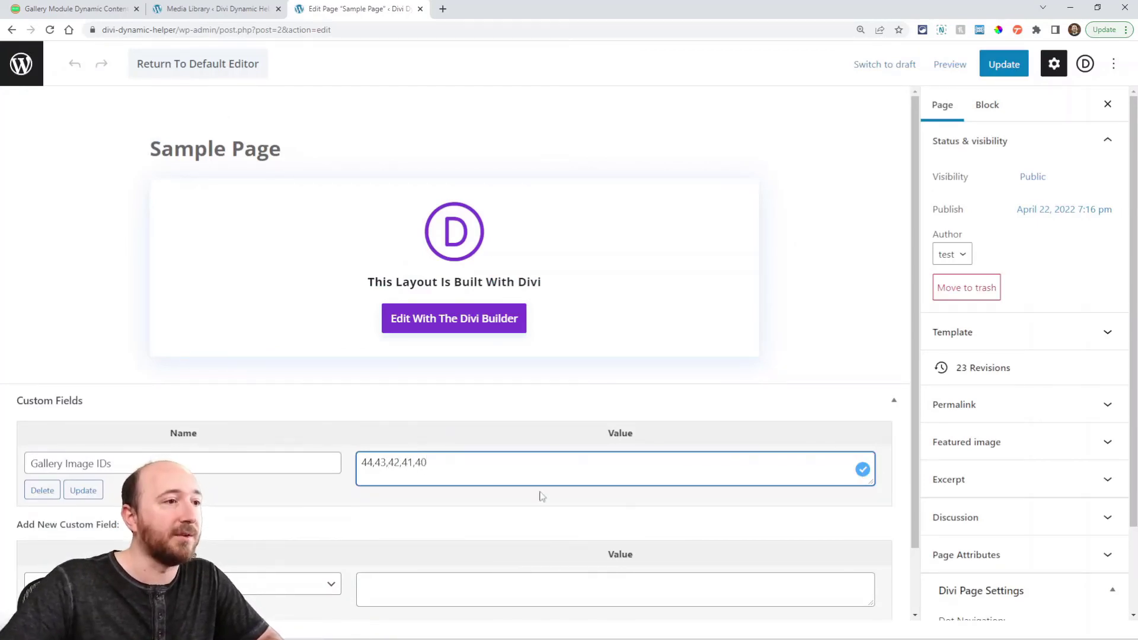
{"action": "left_click", "coordinate": [1007, 68]}
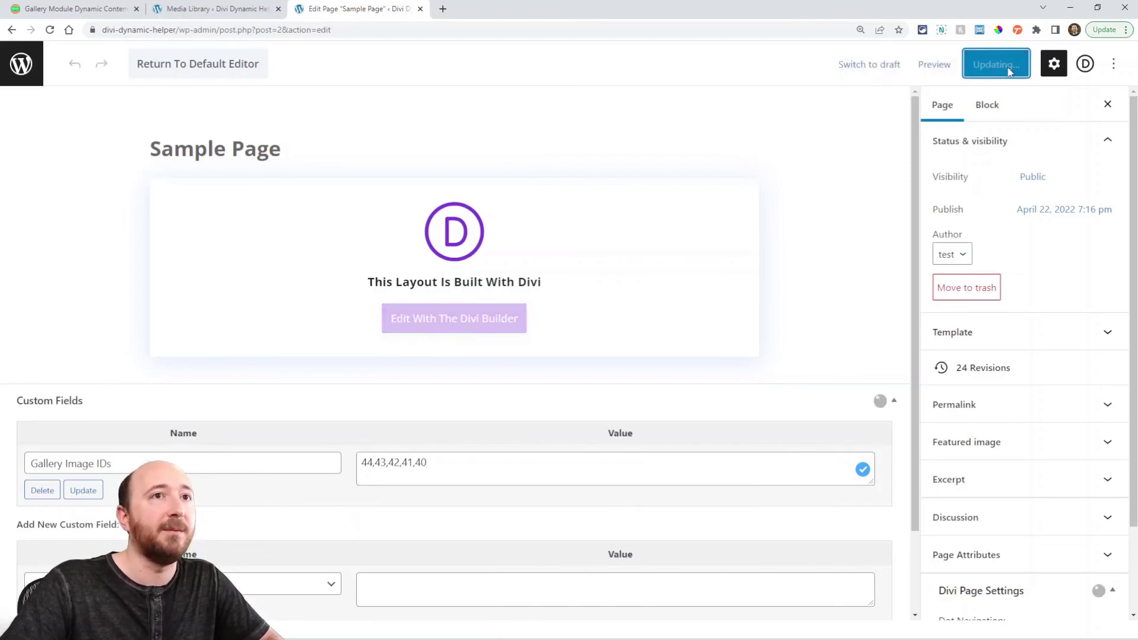
{"action": "left_click", "coordinate": [344, 630]}
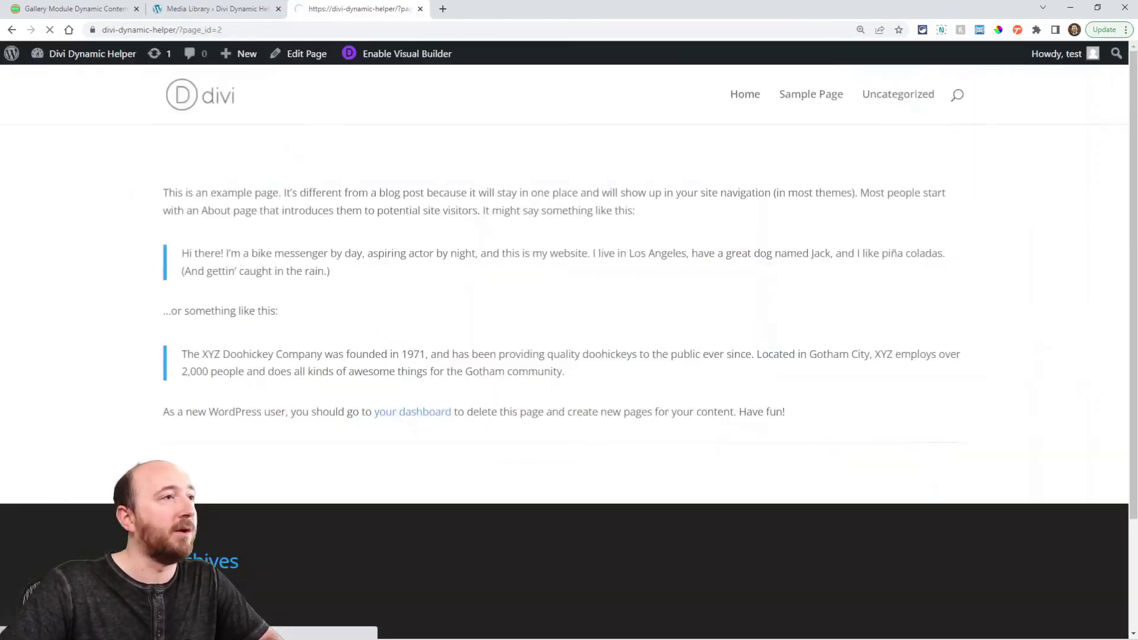
{"action": "scroll", "coordinate": [351, 374], "scroll_direction": "down", "scroll_amount": 3}
{"action": "left_click", "coordinate": [942, 537]}
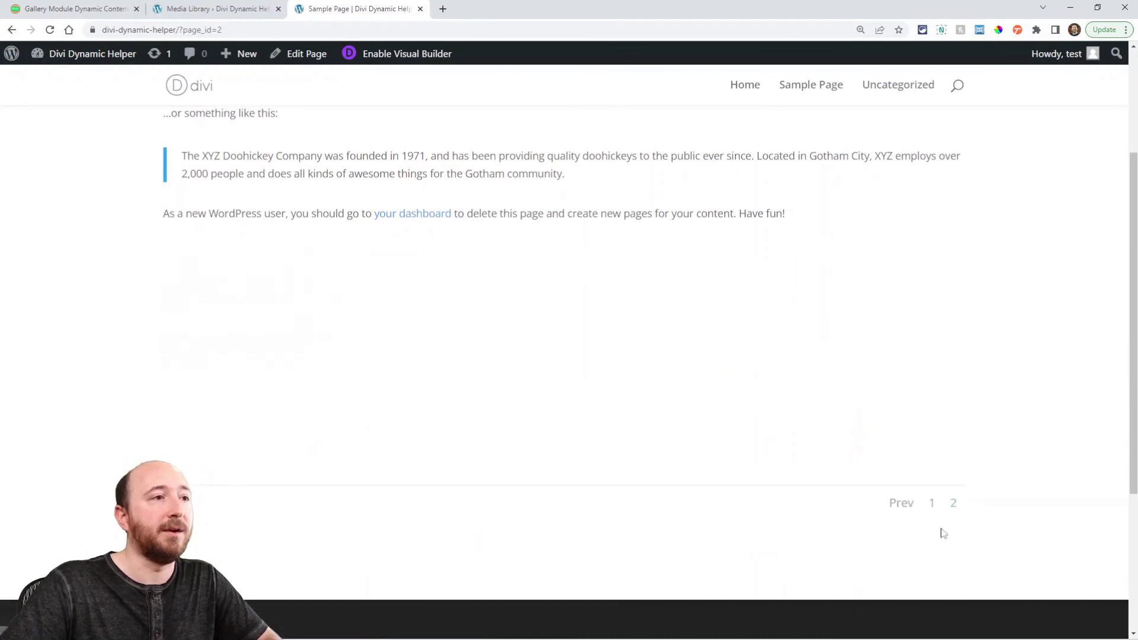
Return the gallery to page one, then bring up the Dynamic Content guide's video and Guides list.
{"action": "left_click", "coordinate": [902, 503]}
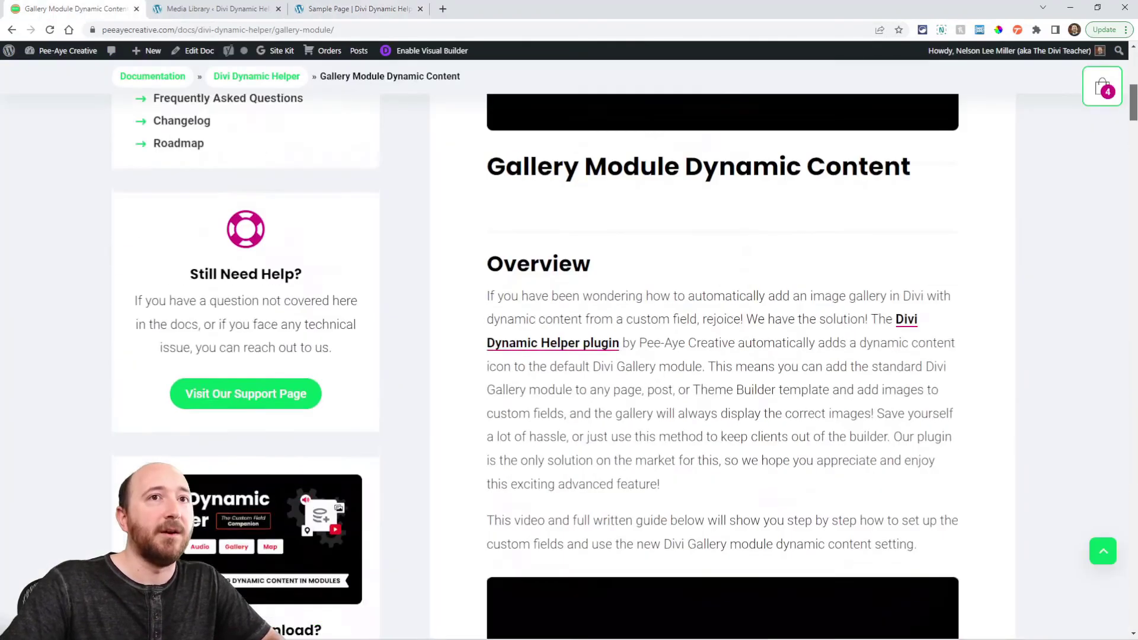
{"action": "scroll", "coordinate": [886, 365], "scroll_direction": "up", "scroll_amount": 7}
{"action": "scroll", "coordinate": [813, 431], "scroll_direction": "down", "scroll_amount": 3}
{"action": "scroll", "coordinate": [813, 431], "scroll_direction": "down", "scroll_amount": 10}
{"action": "scroll", "coordinate": [681, 367], "scroll_direction": "up", "scroll_amount": 8}
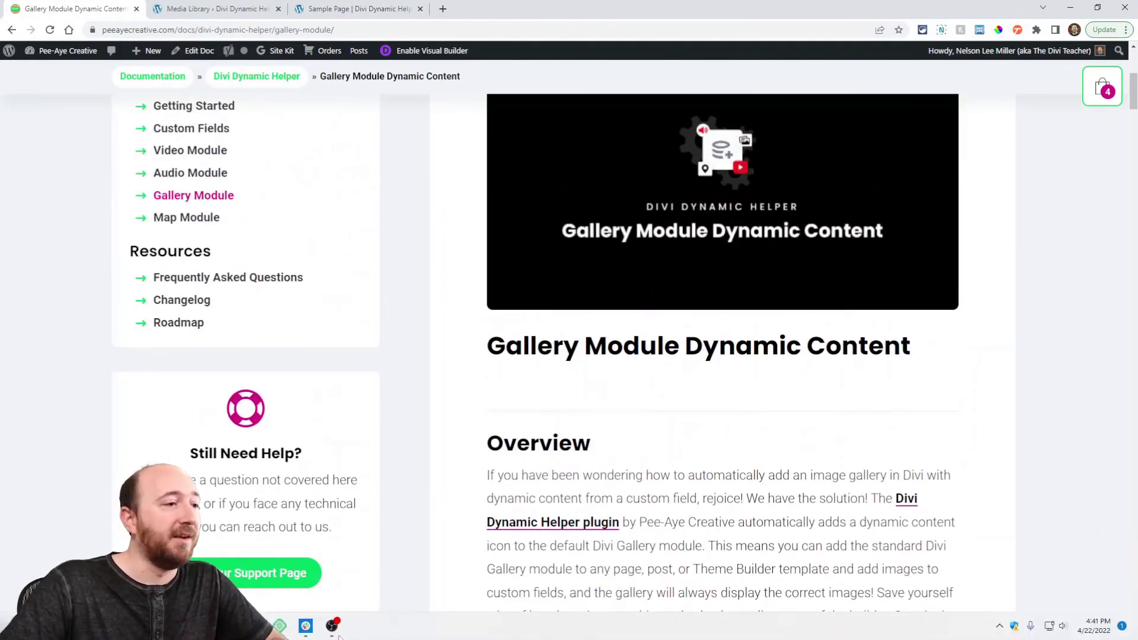